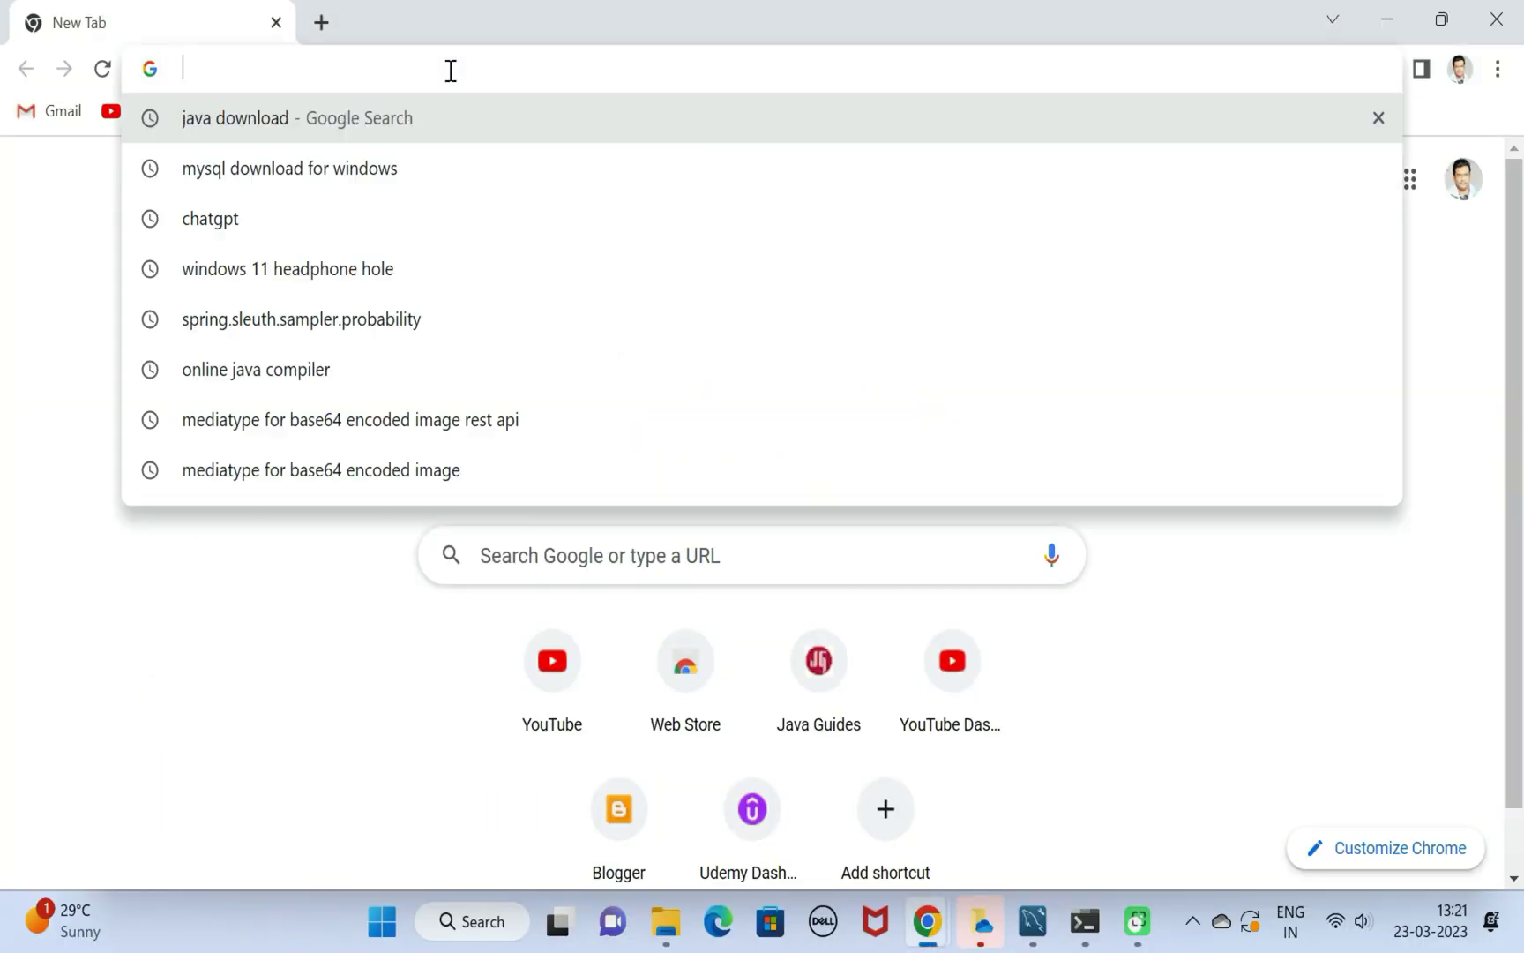
# Search Google for 'oracle java download' using the address-bar suggestion
pyautogui.write('ora')
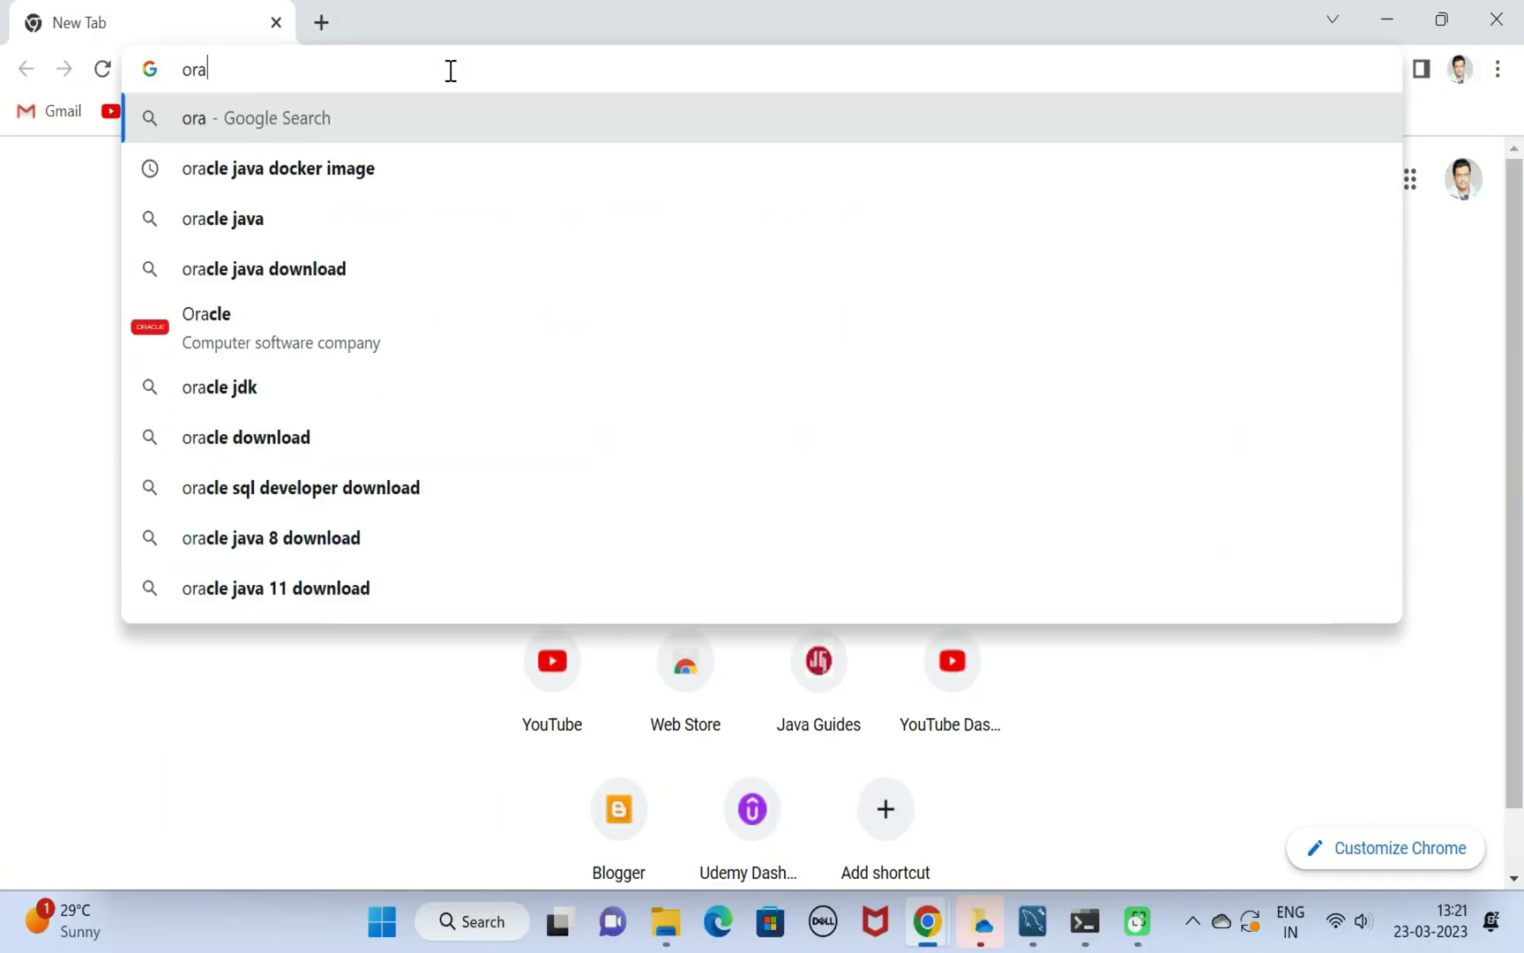
pyautogui.write('cle java')
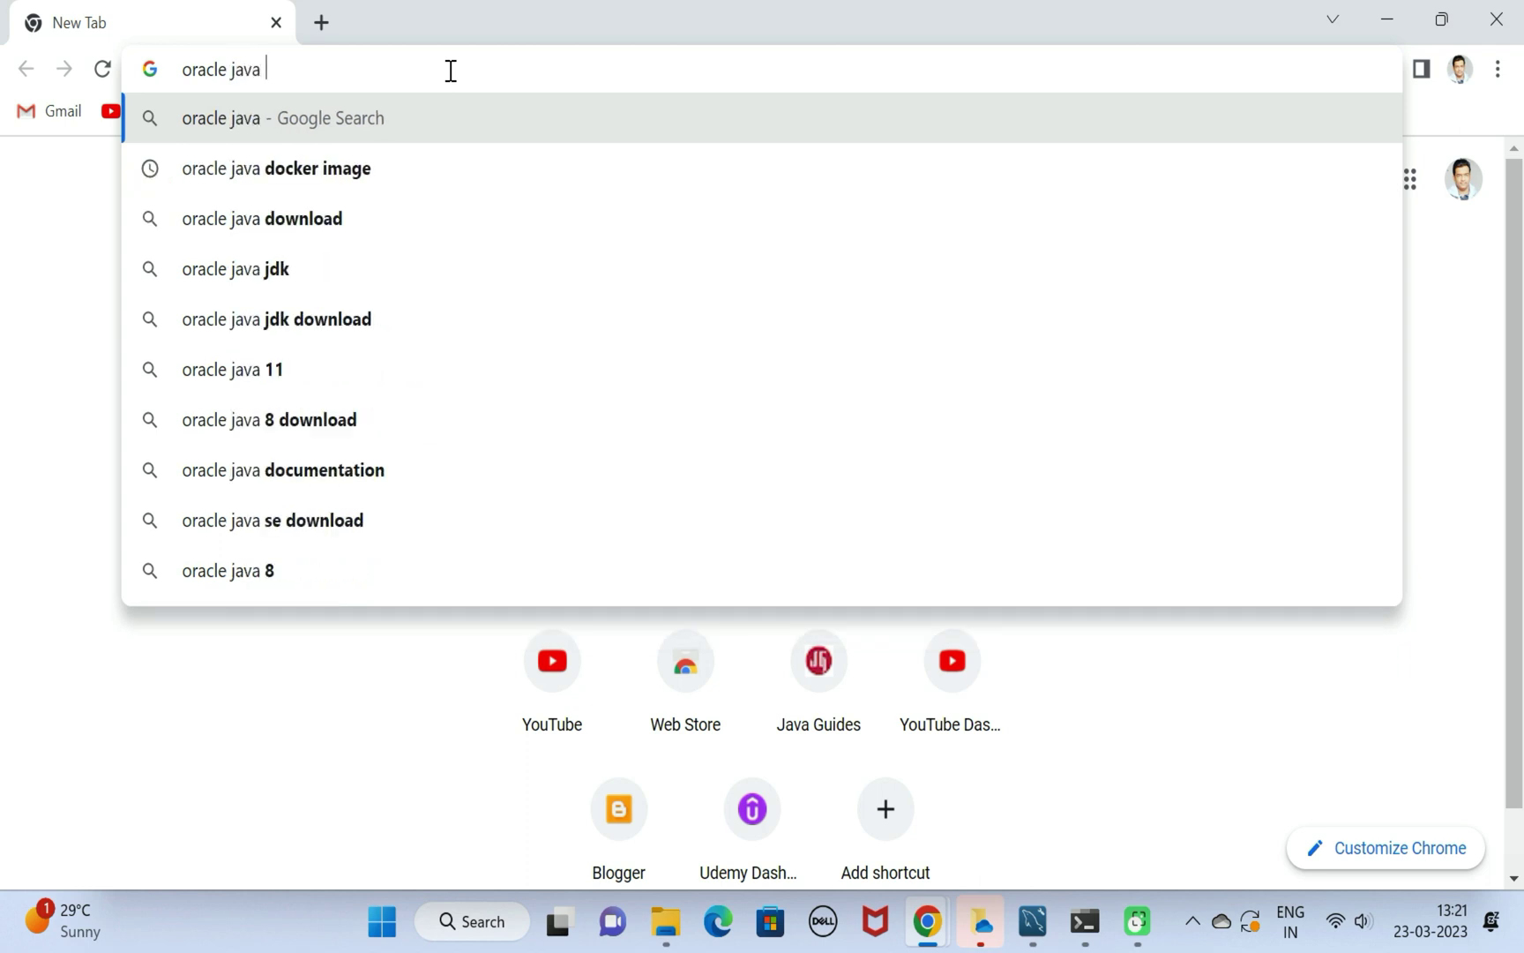
pyautogui.press('Down')
pyautogui.press('Down')
pyautogui.press('Return')
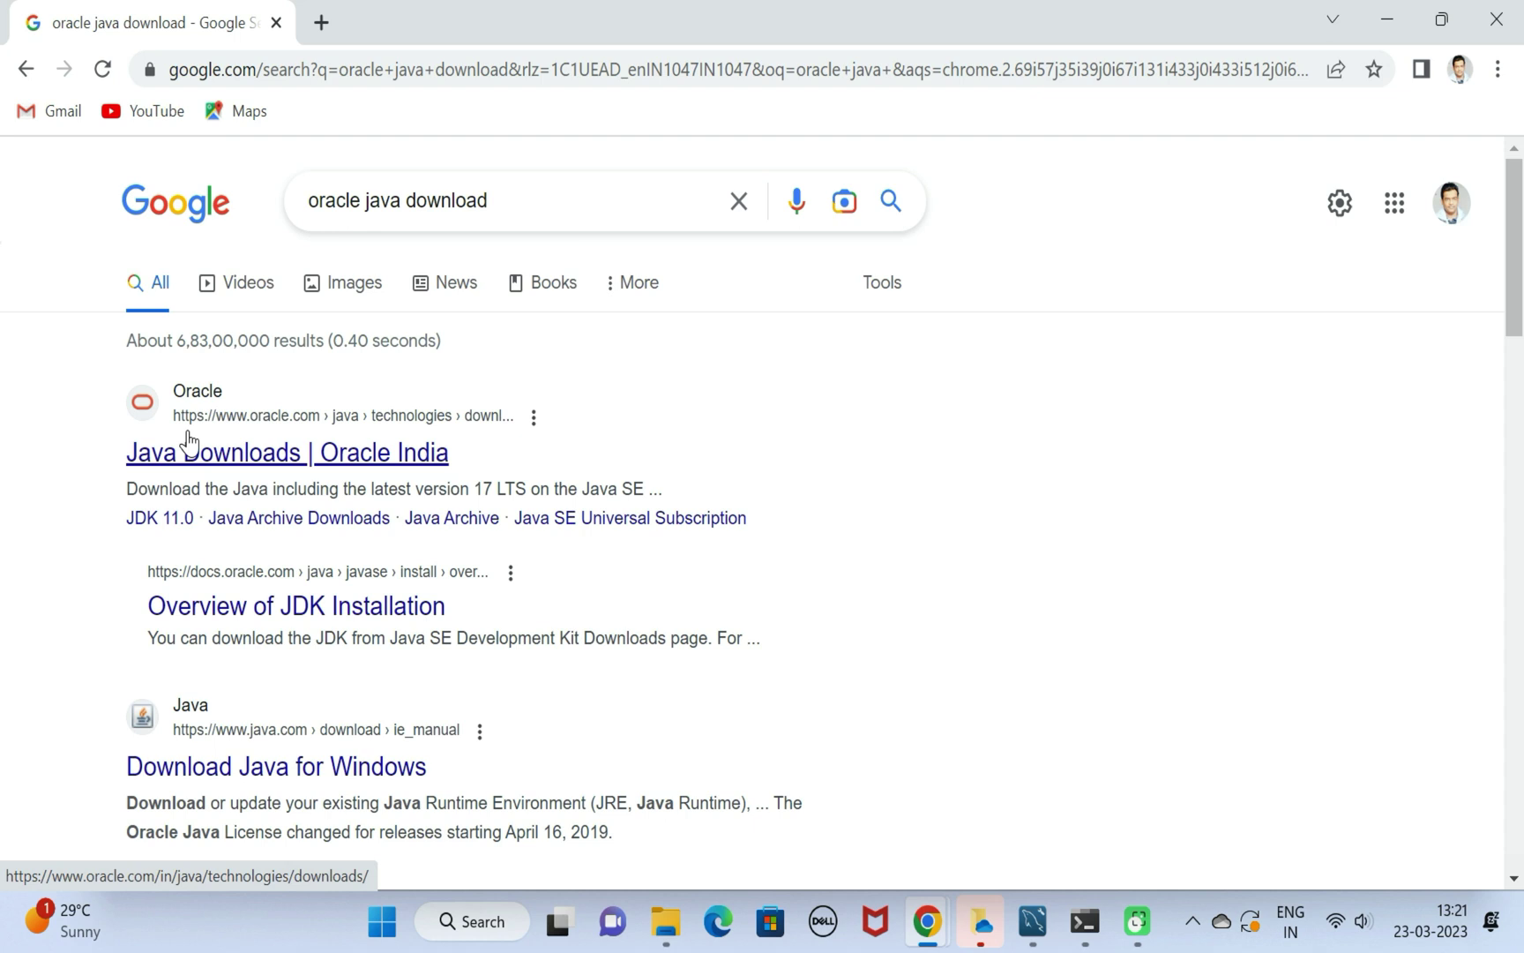
# Open Oracle's Java Downloads page and scroll to the Java 20 section
pyautogui.click(210, 453)
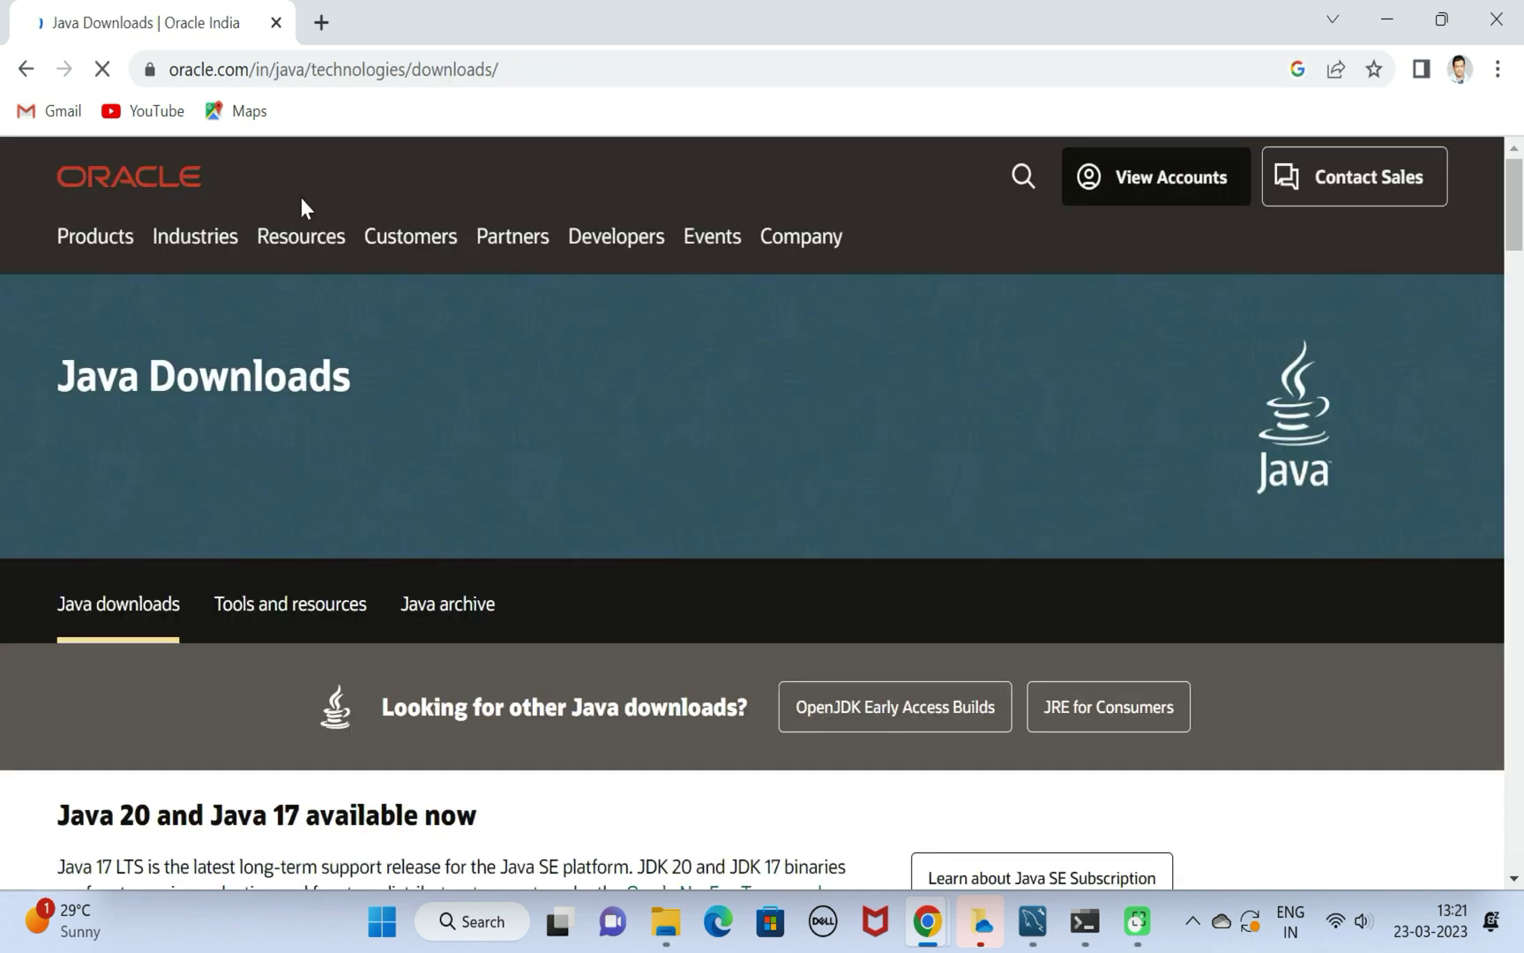
pyautogui.moveTo(58, 376); pyautogui.dragTo(340, 380)
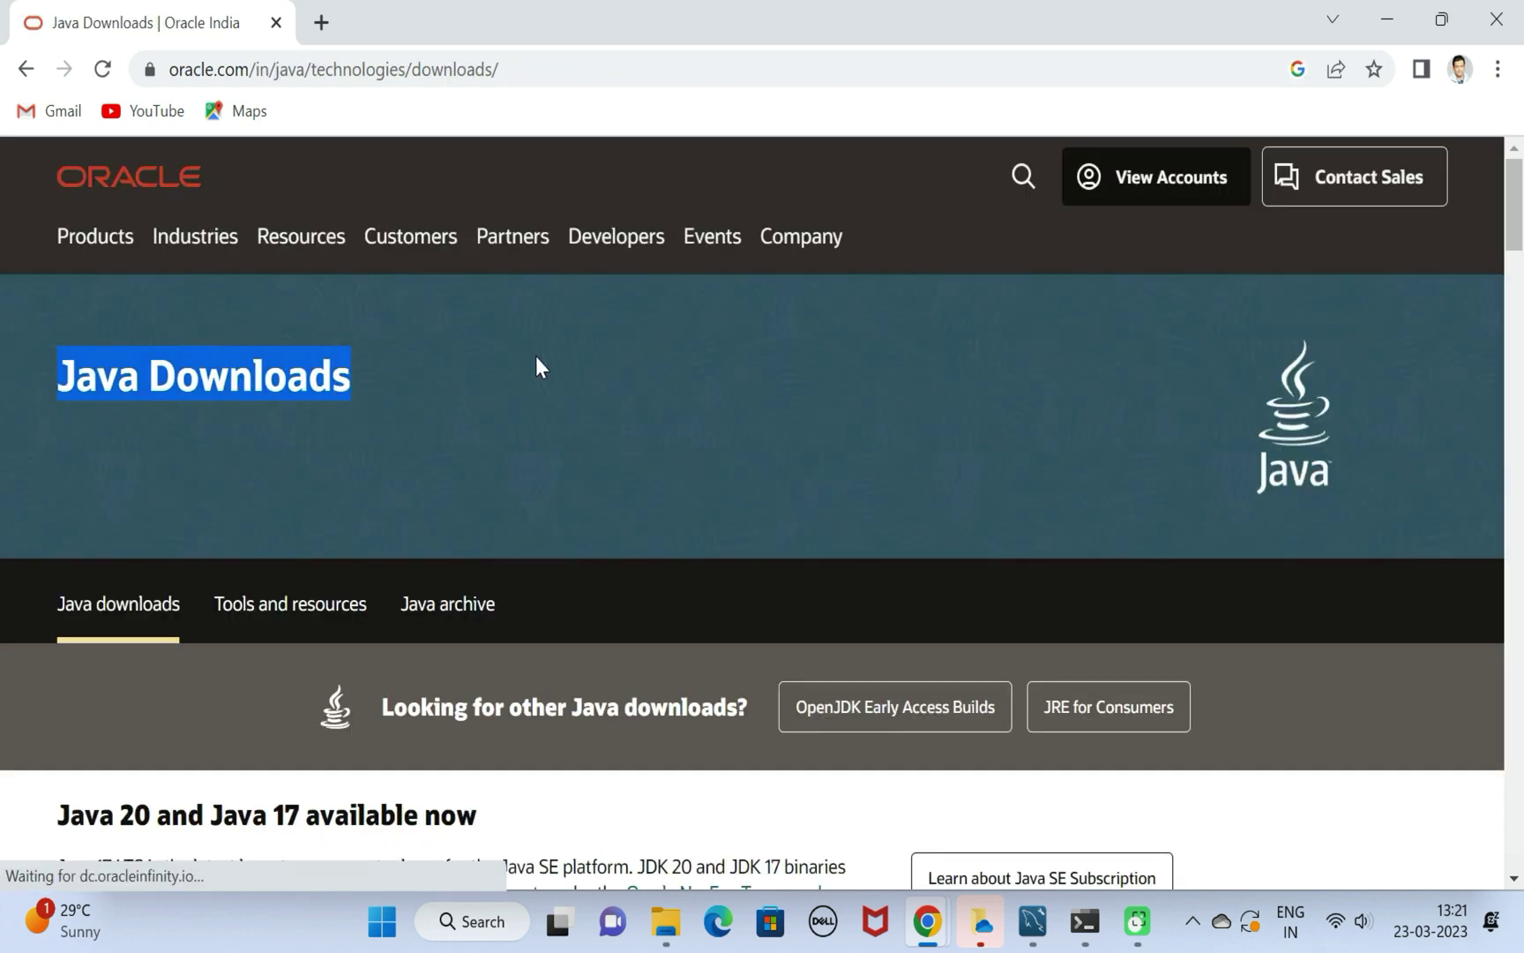
pyautogui.scroll(-6, 543, 358)
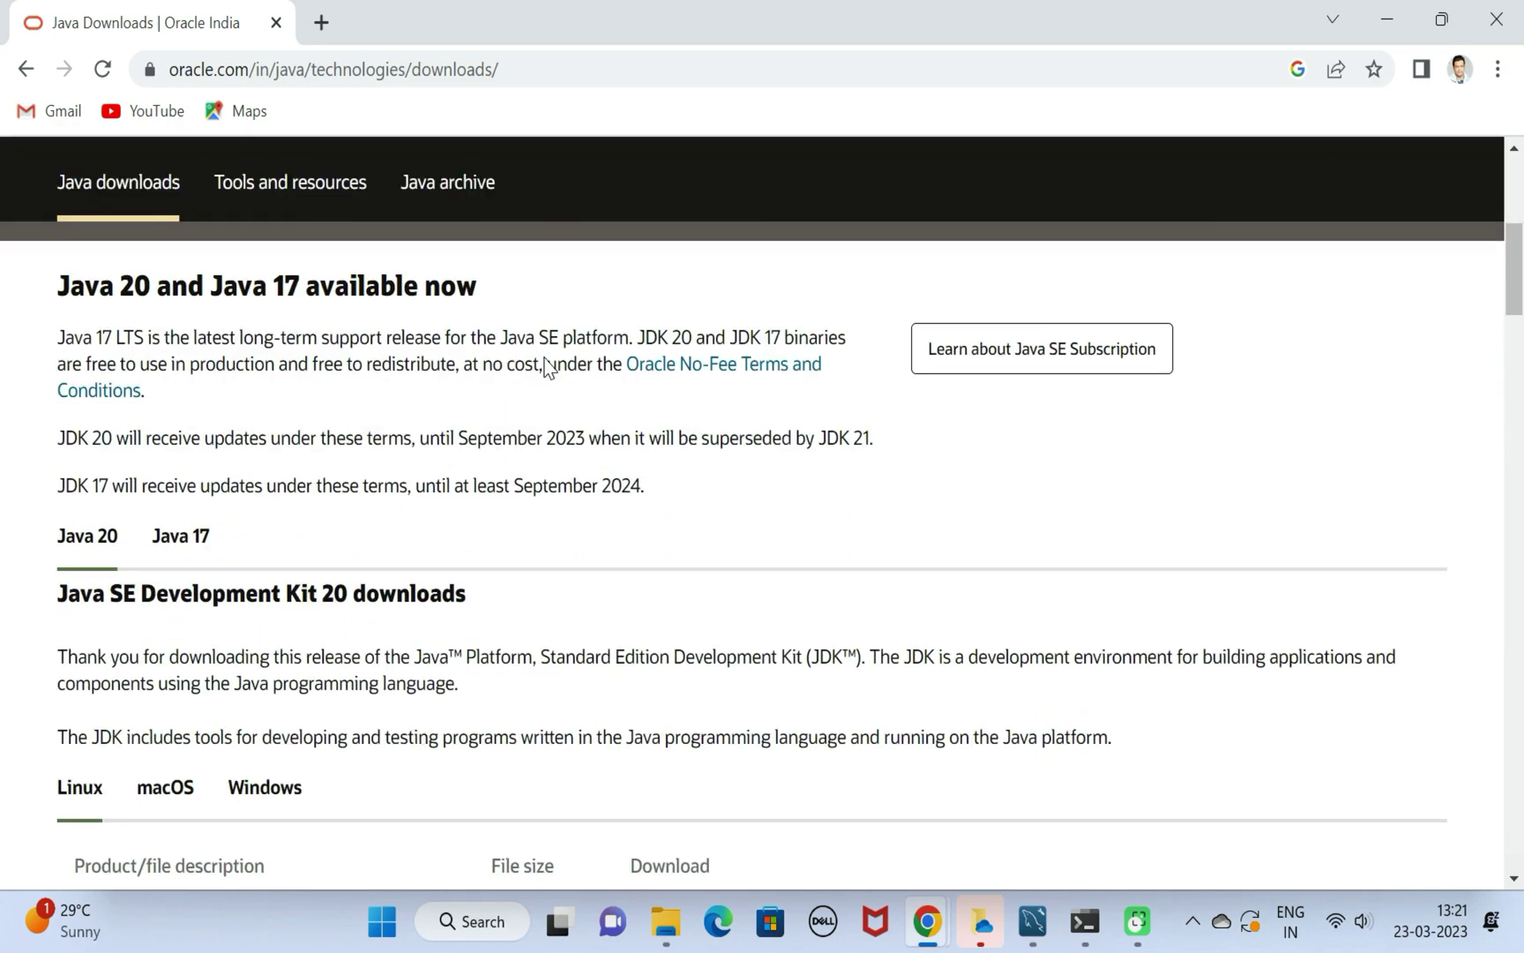
pyautogui.scroll(-2, 545, 364)
pyautogui.scroll(1, 544, 365)
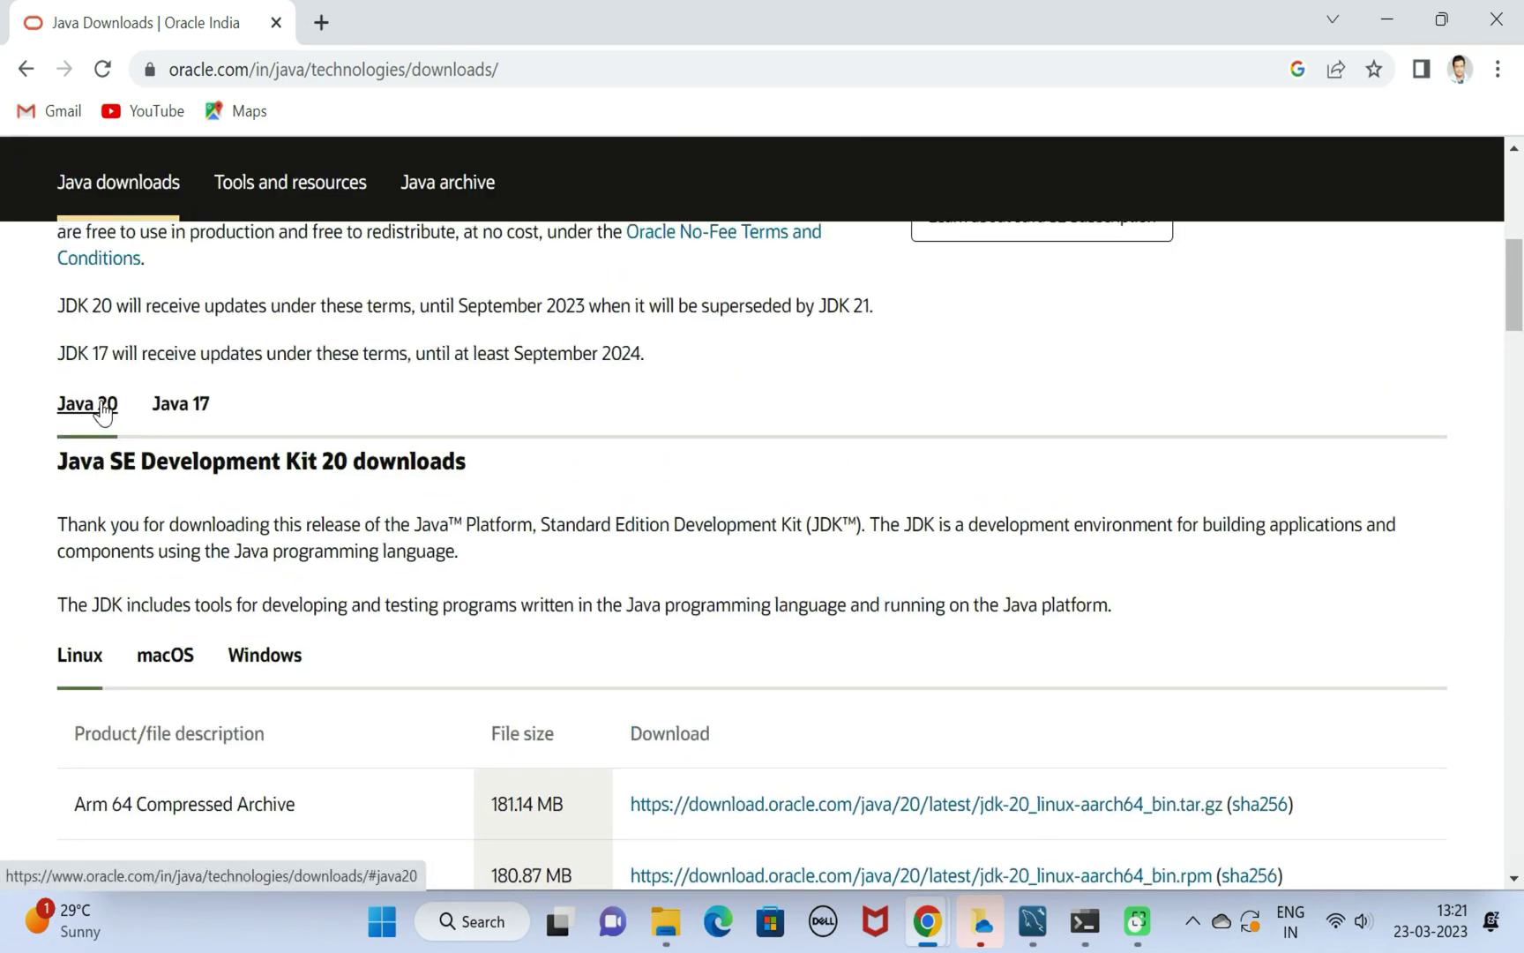
pyautogui.scroll(-3, 75, 503)
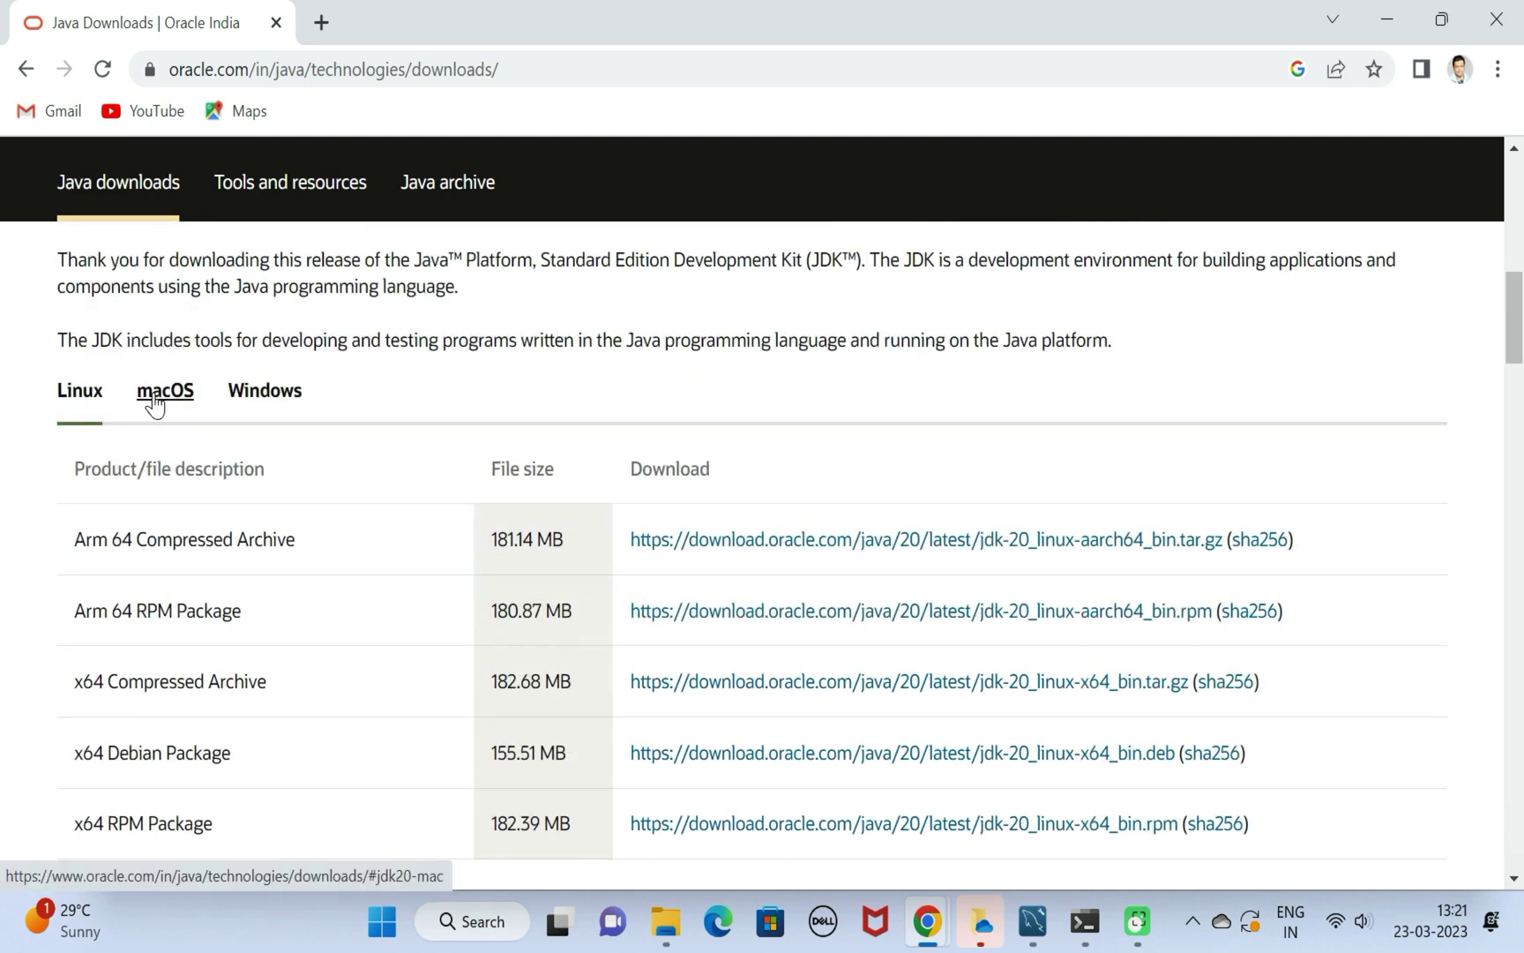
# Download the JDK 20 Windows x64 Installer, jdk-20_windows-x64_bin.exe
pyautogui.click(273, 400)
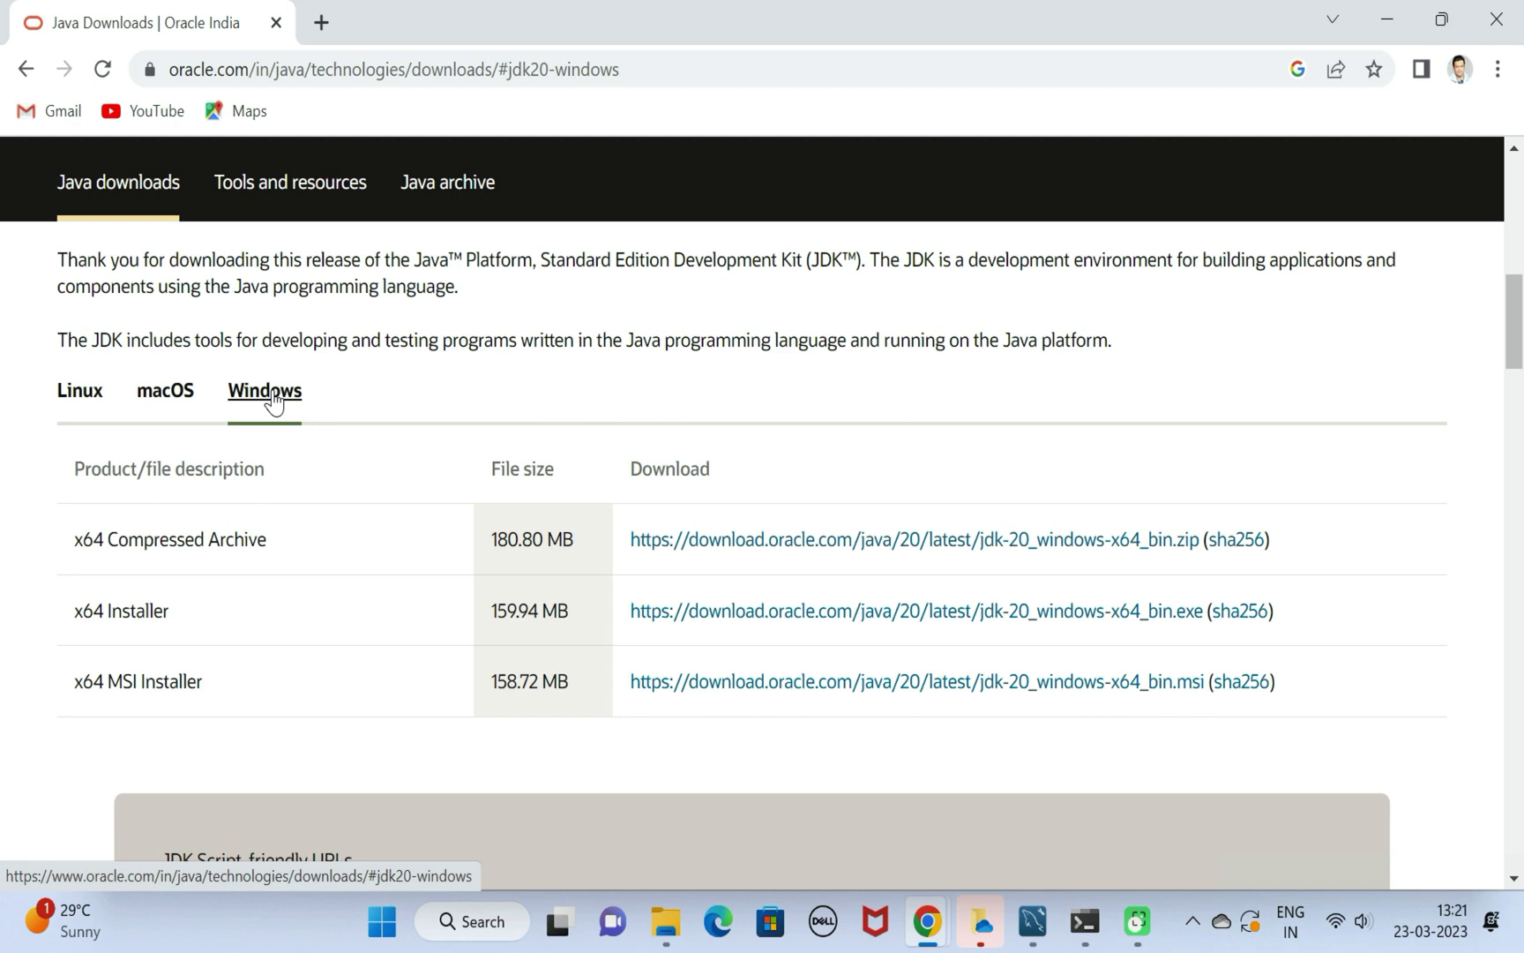
pyautogui.scroll(-1, 274, 401)
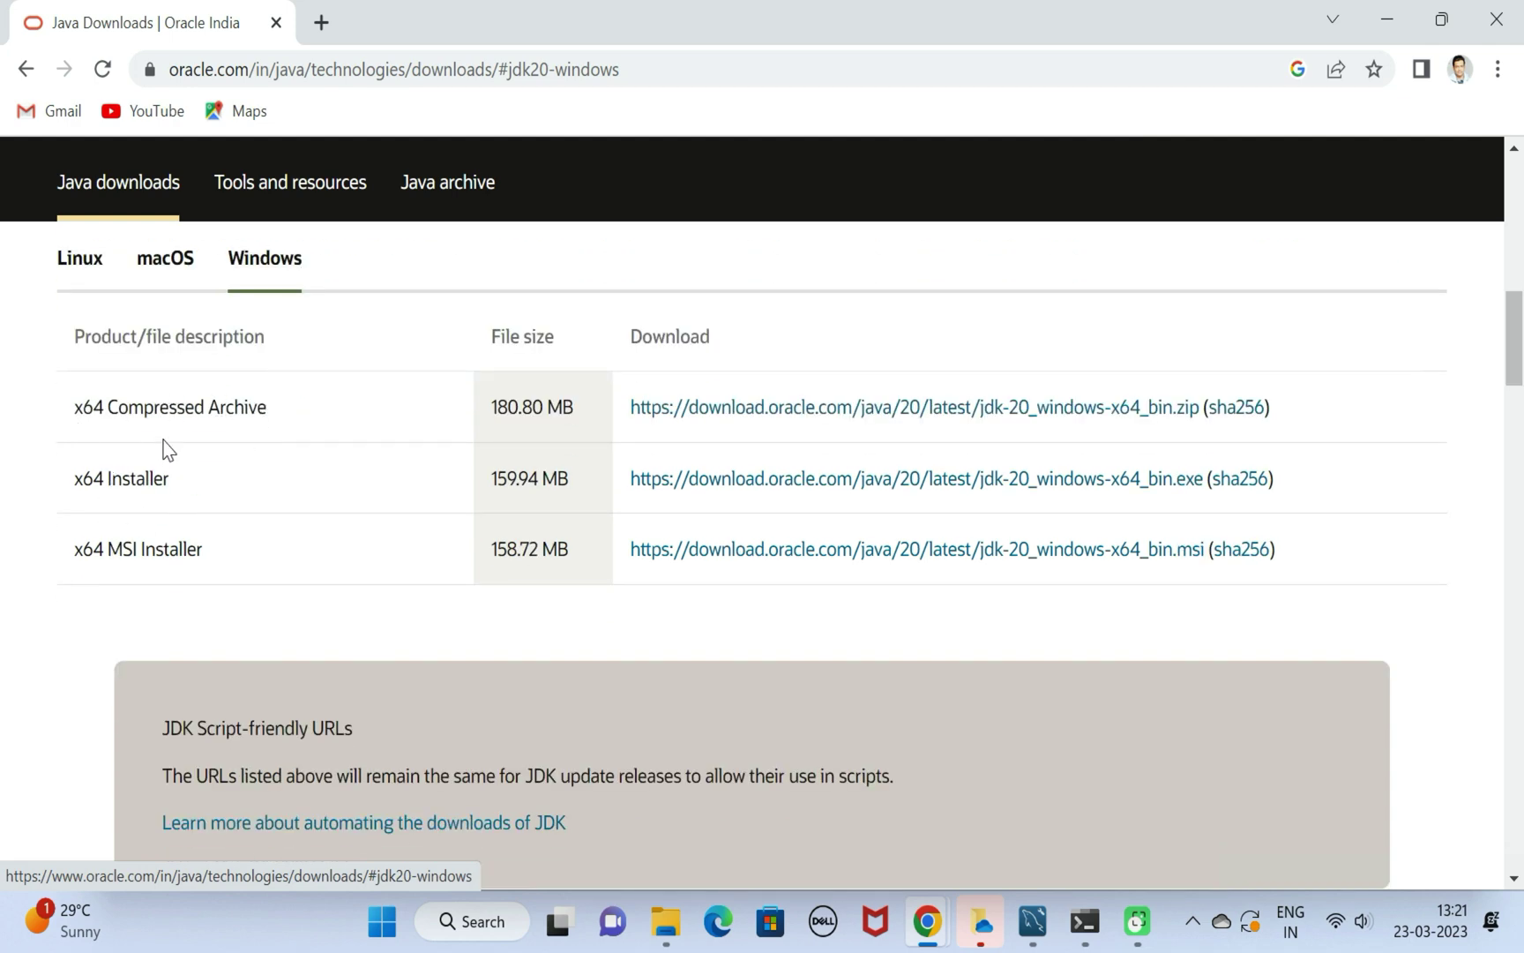
pyautogui.moveTo(68, 484); pyautogui.dragTo(174, 479)
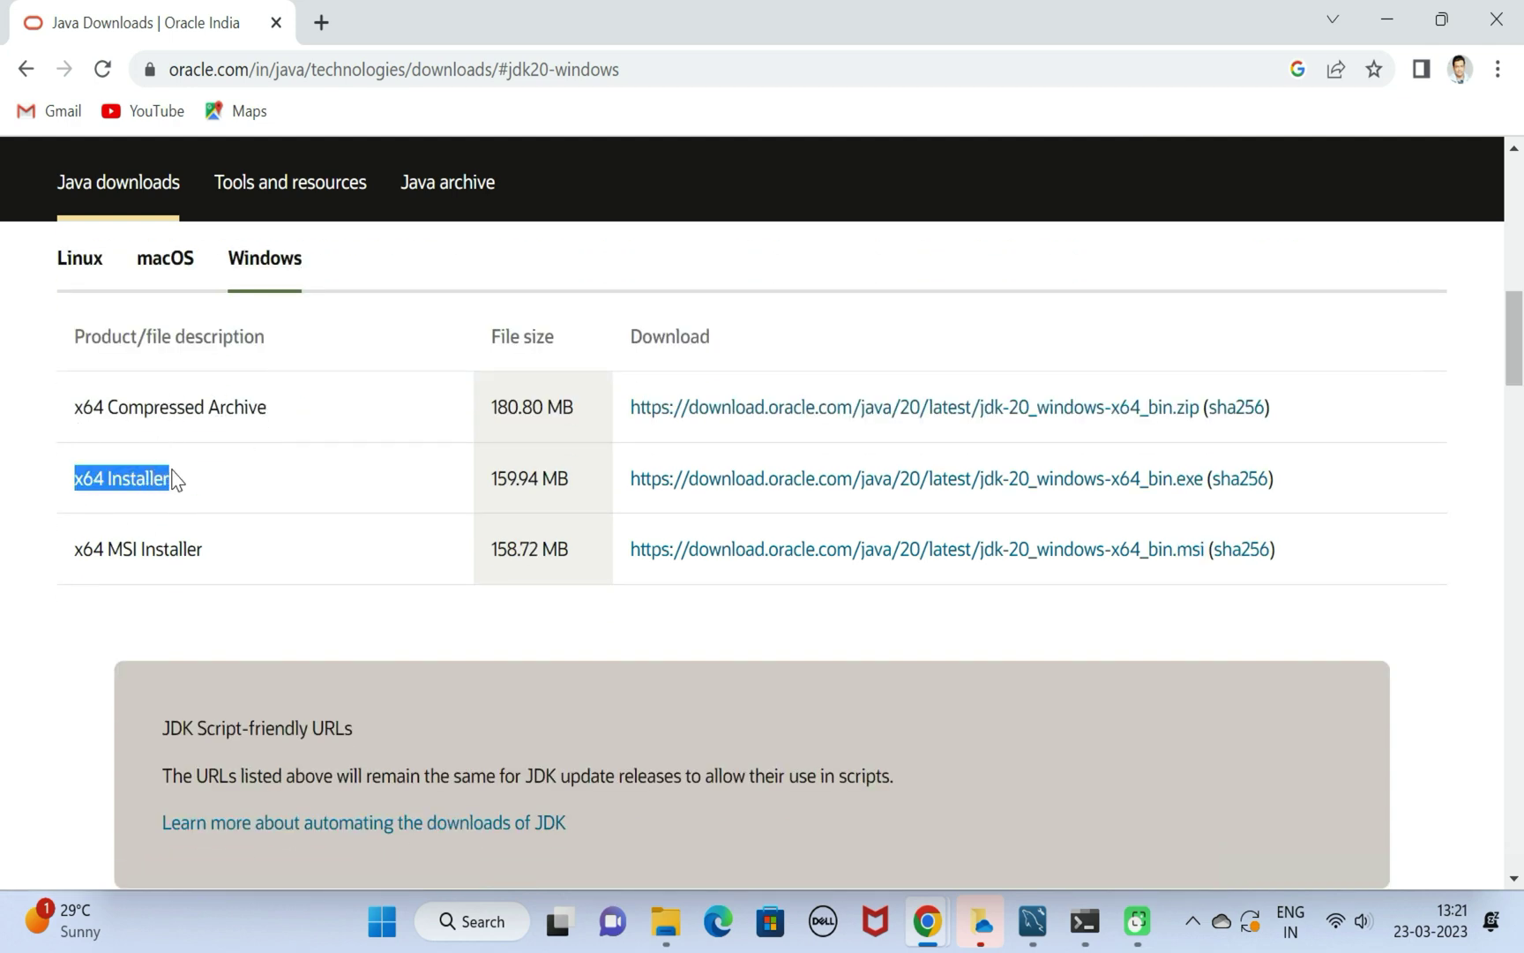
pyautogui.click(1041, 487)
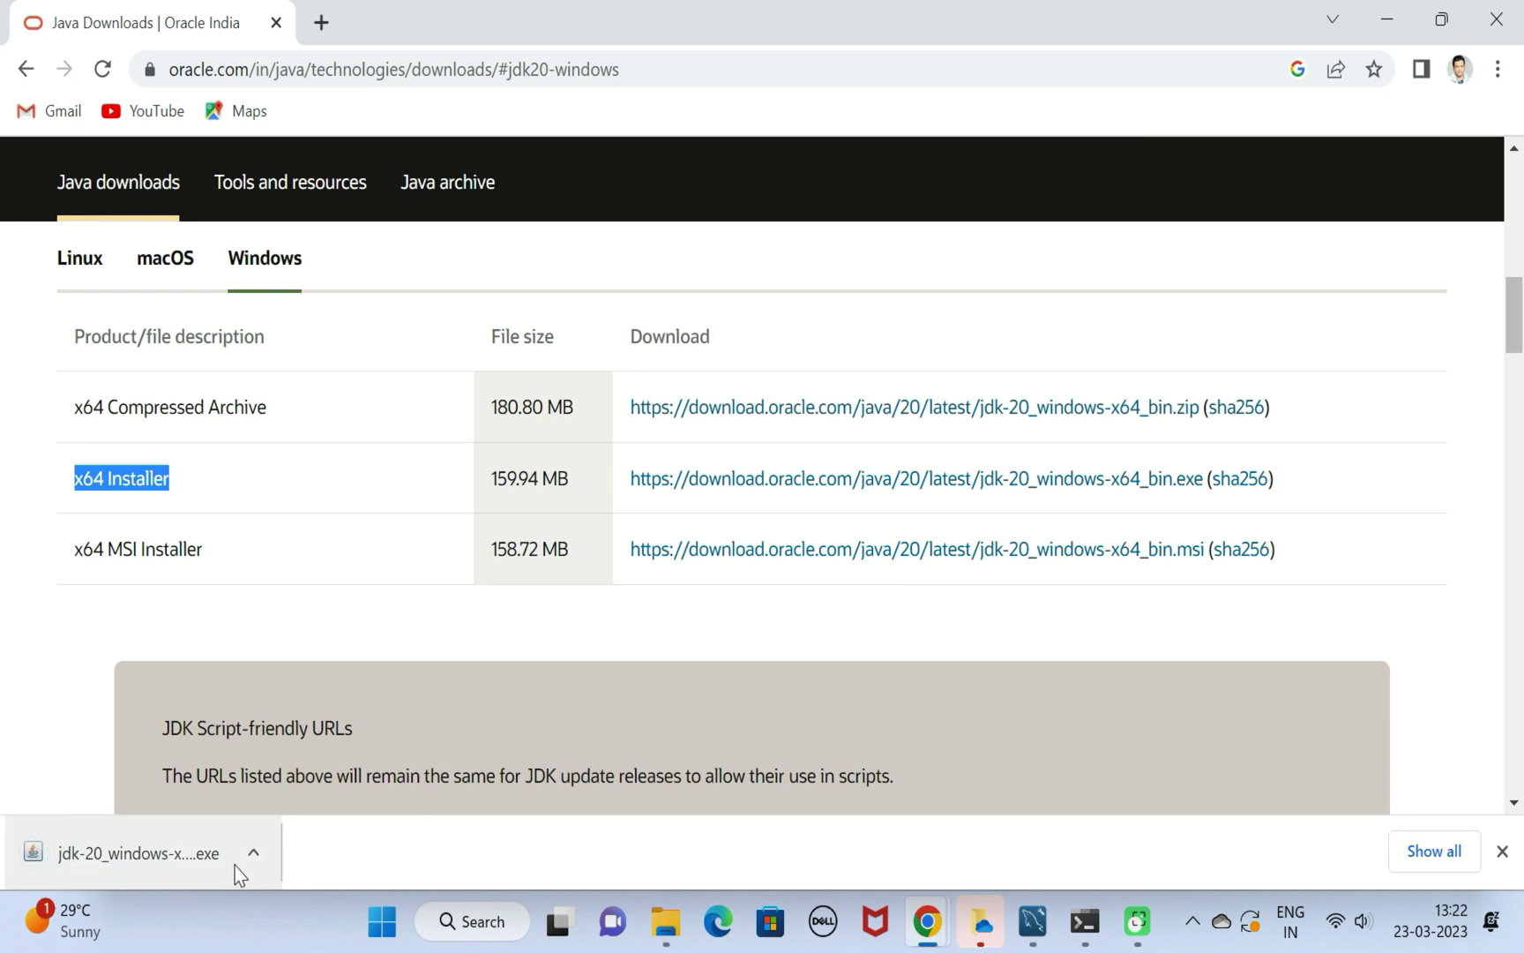
# Launch jdk-20_windows-x64_bin.exe from its folder and install JDK 20 into C:\Program Files\Java\jdk-20\
pyautogui.click(253, 852)
pyautogui.click(315, 767)
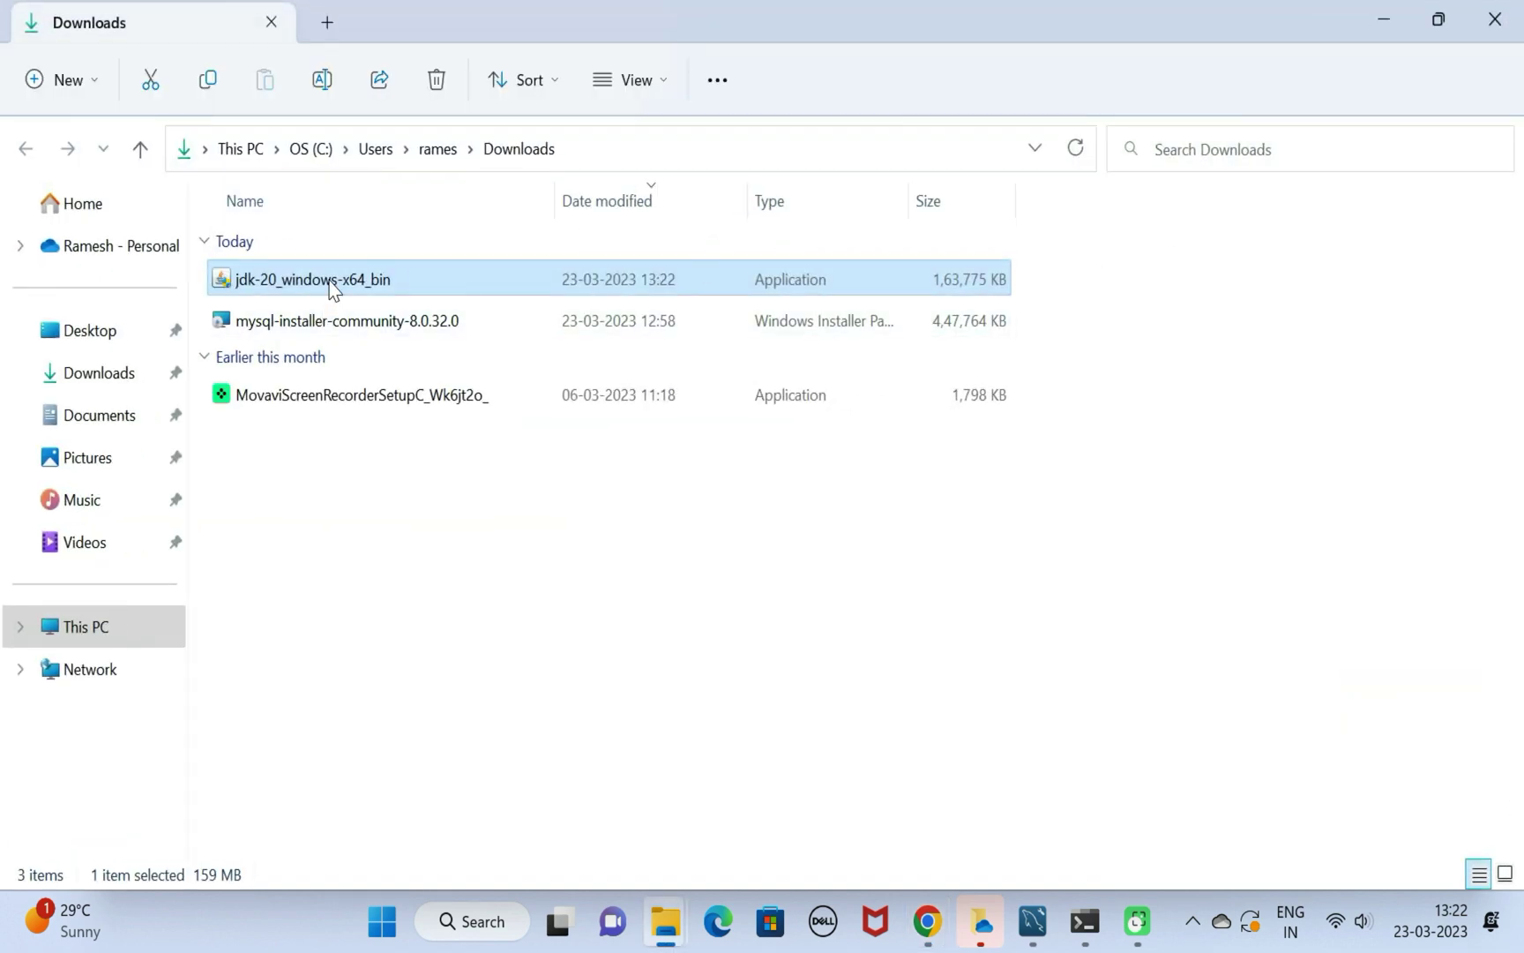
pyautogui.doubleClick(328, 292)
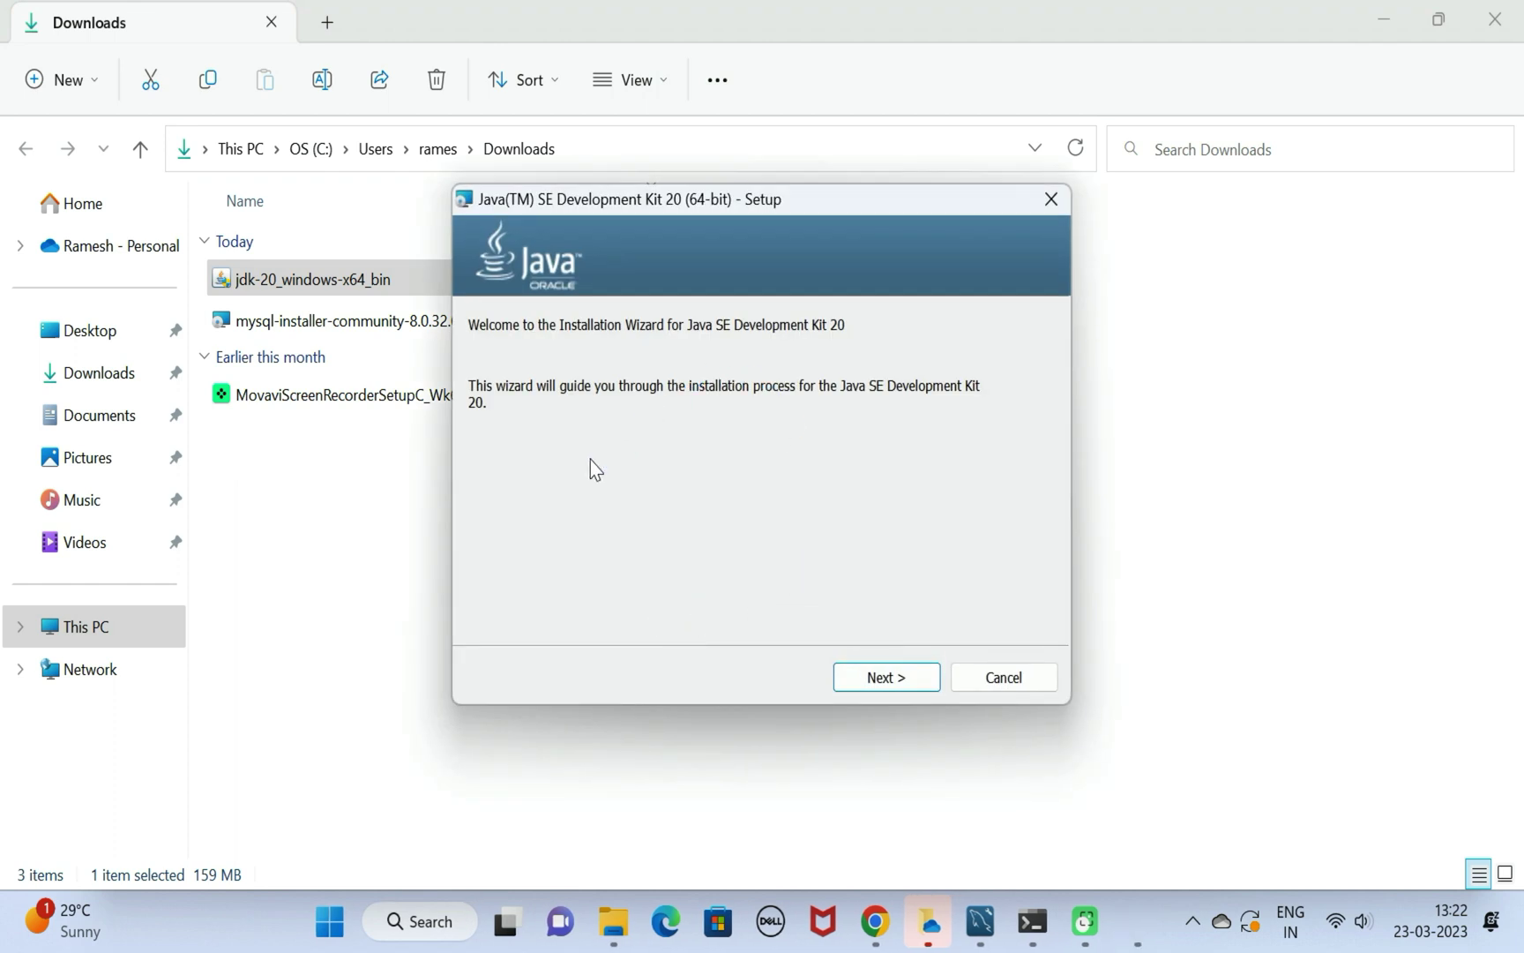
pyautogui.click(898, 688)
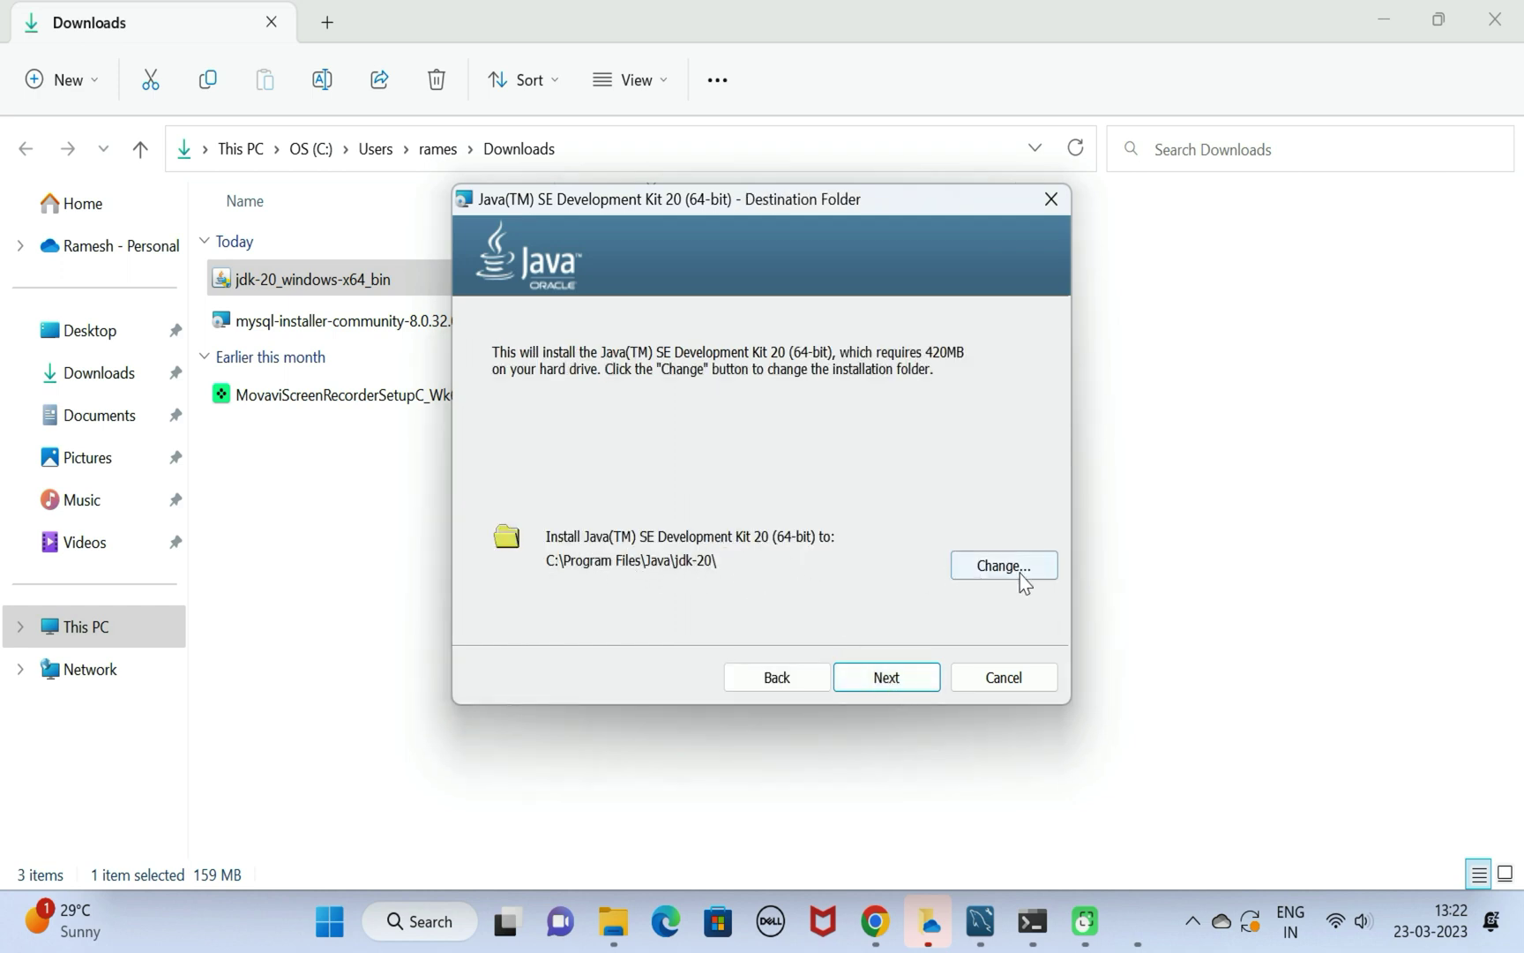
pyautogui.click(905, 676)
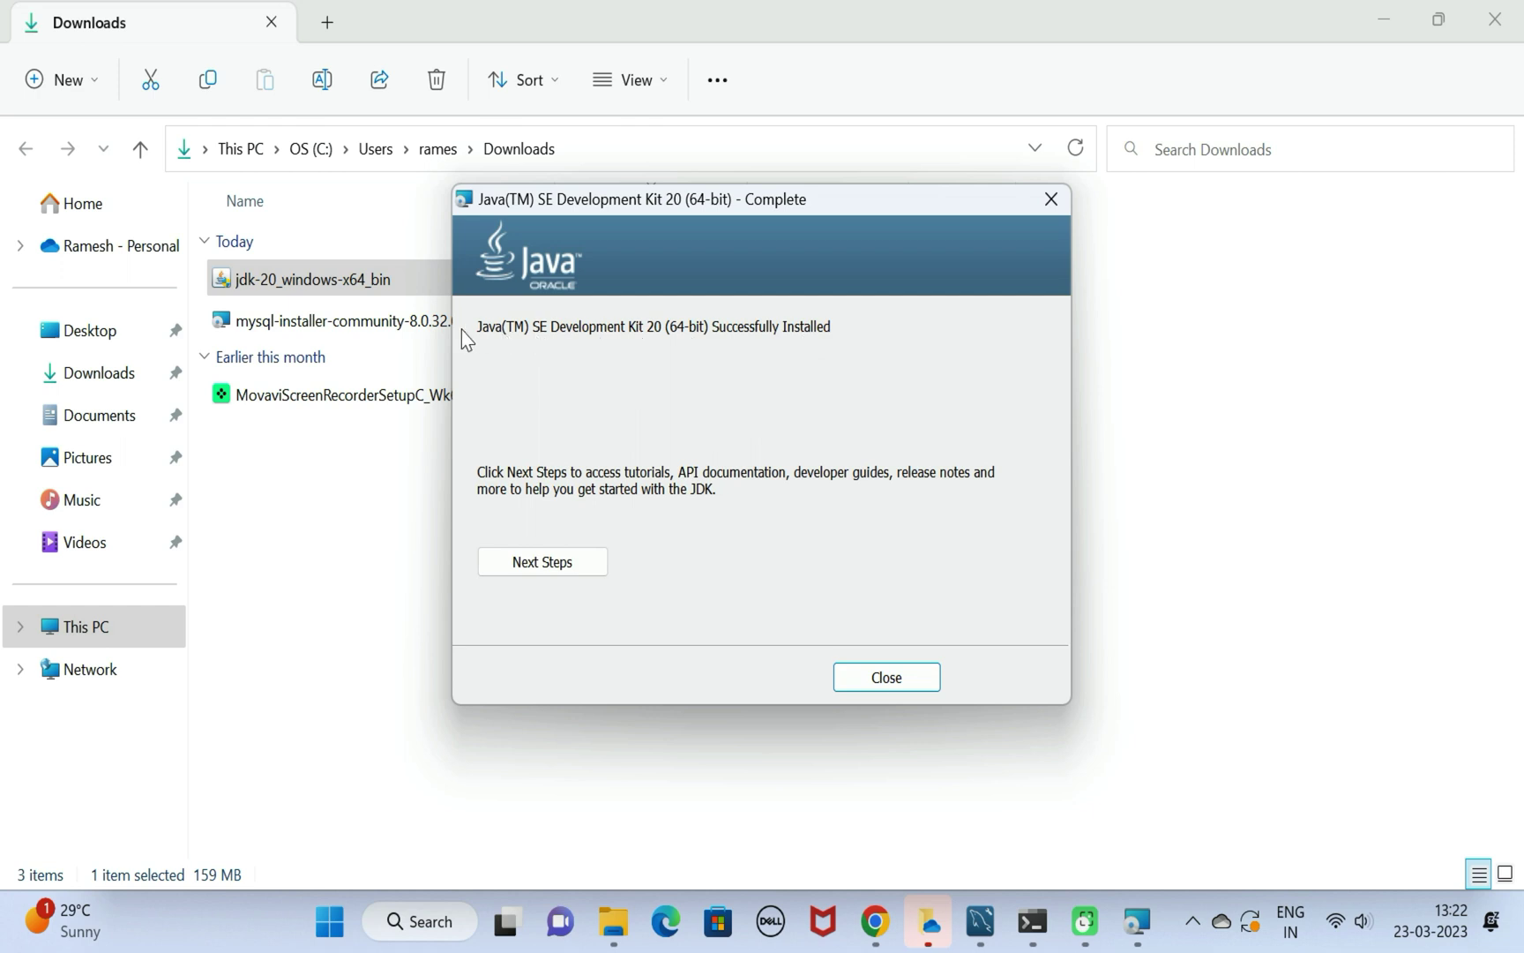
pyautogui.click(913, 676)
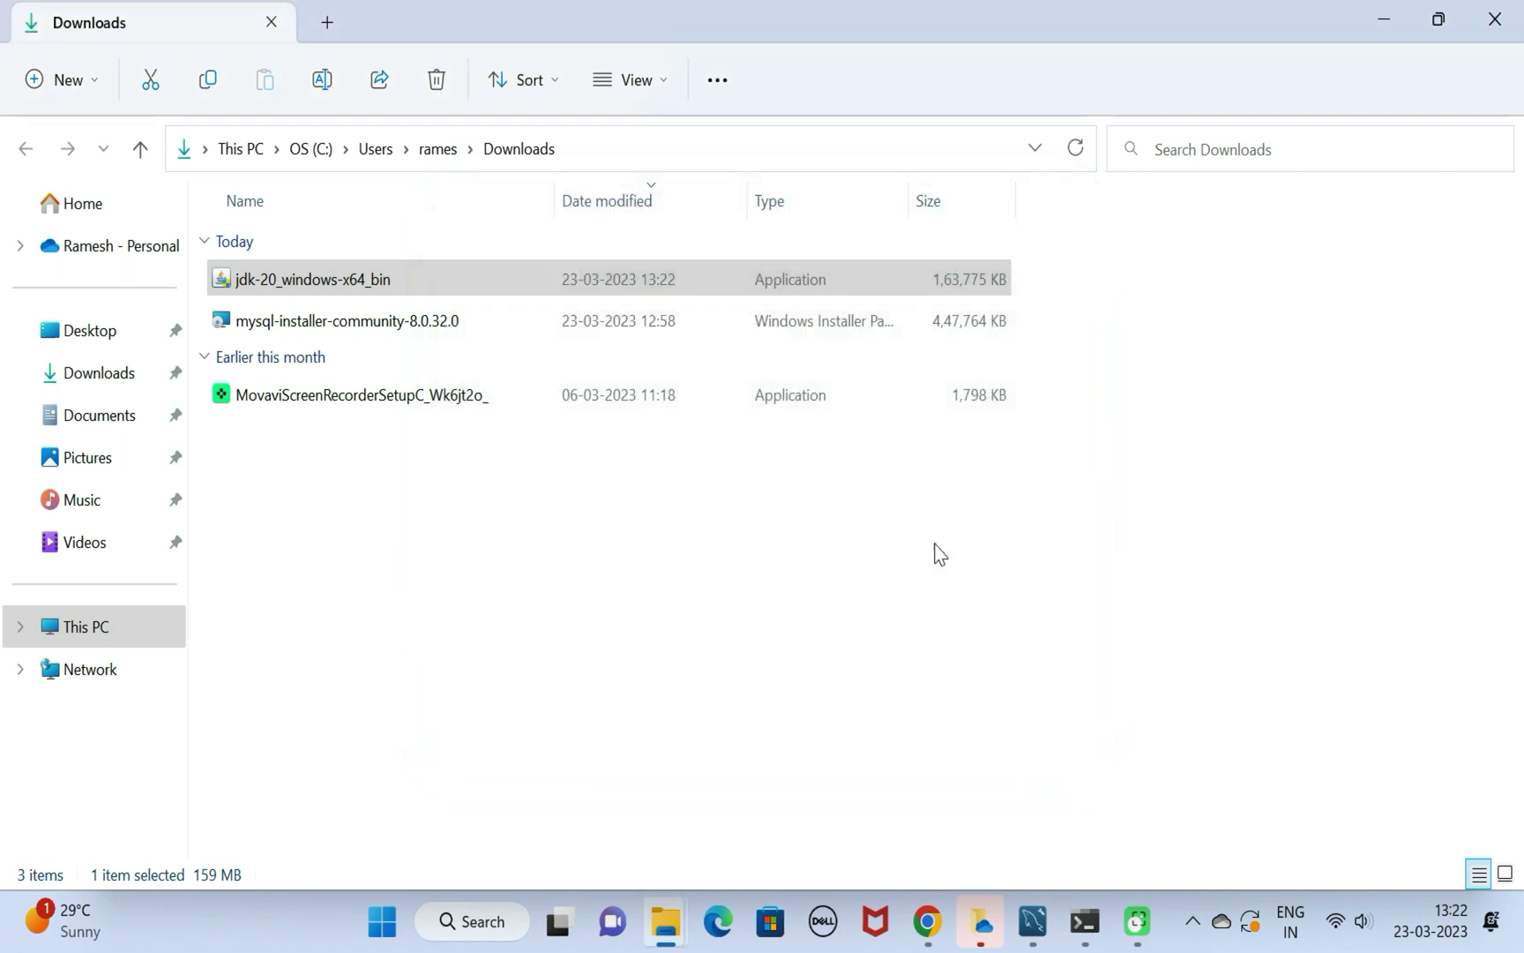
# Browse from This PC to C:\Program Files\Java\jdk-20\bin
pyautogui.click(82, 629)
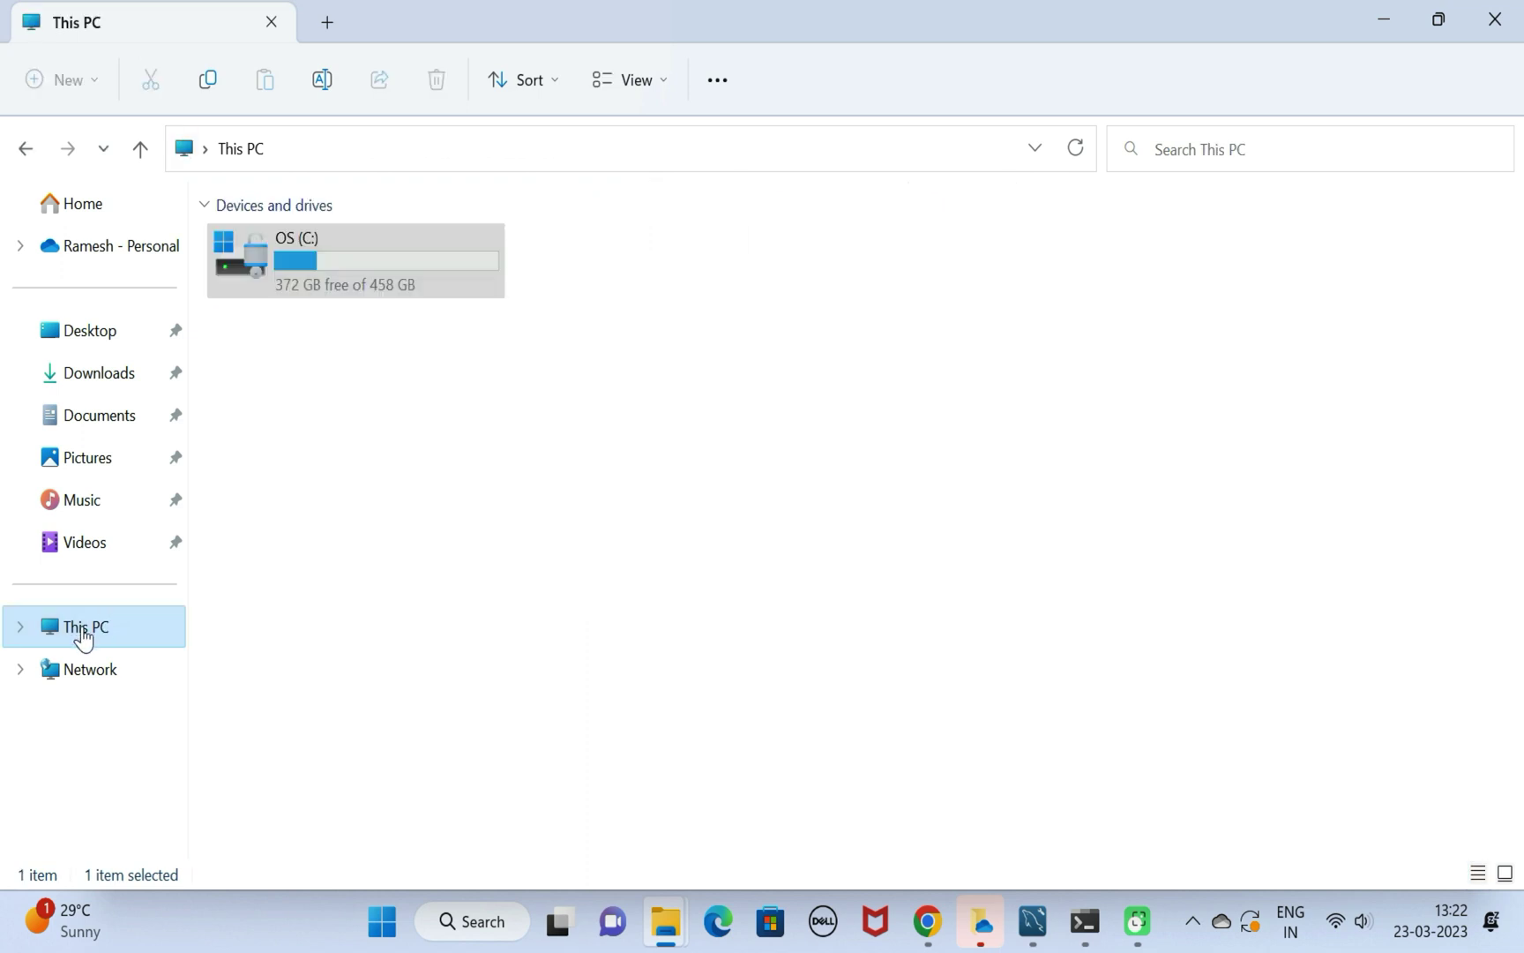
pyautogui.doubleClick(322, 262)
pyautogui.doubleClick(269, 411)
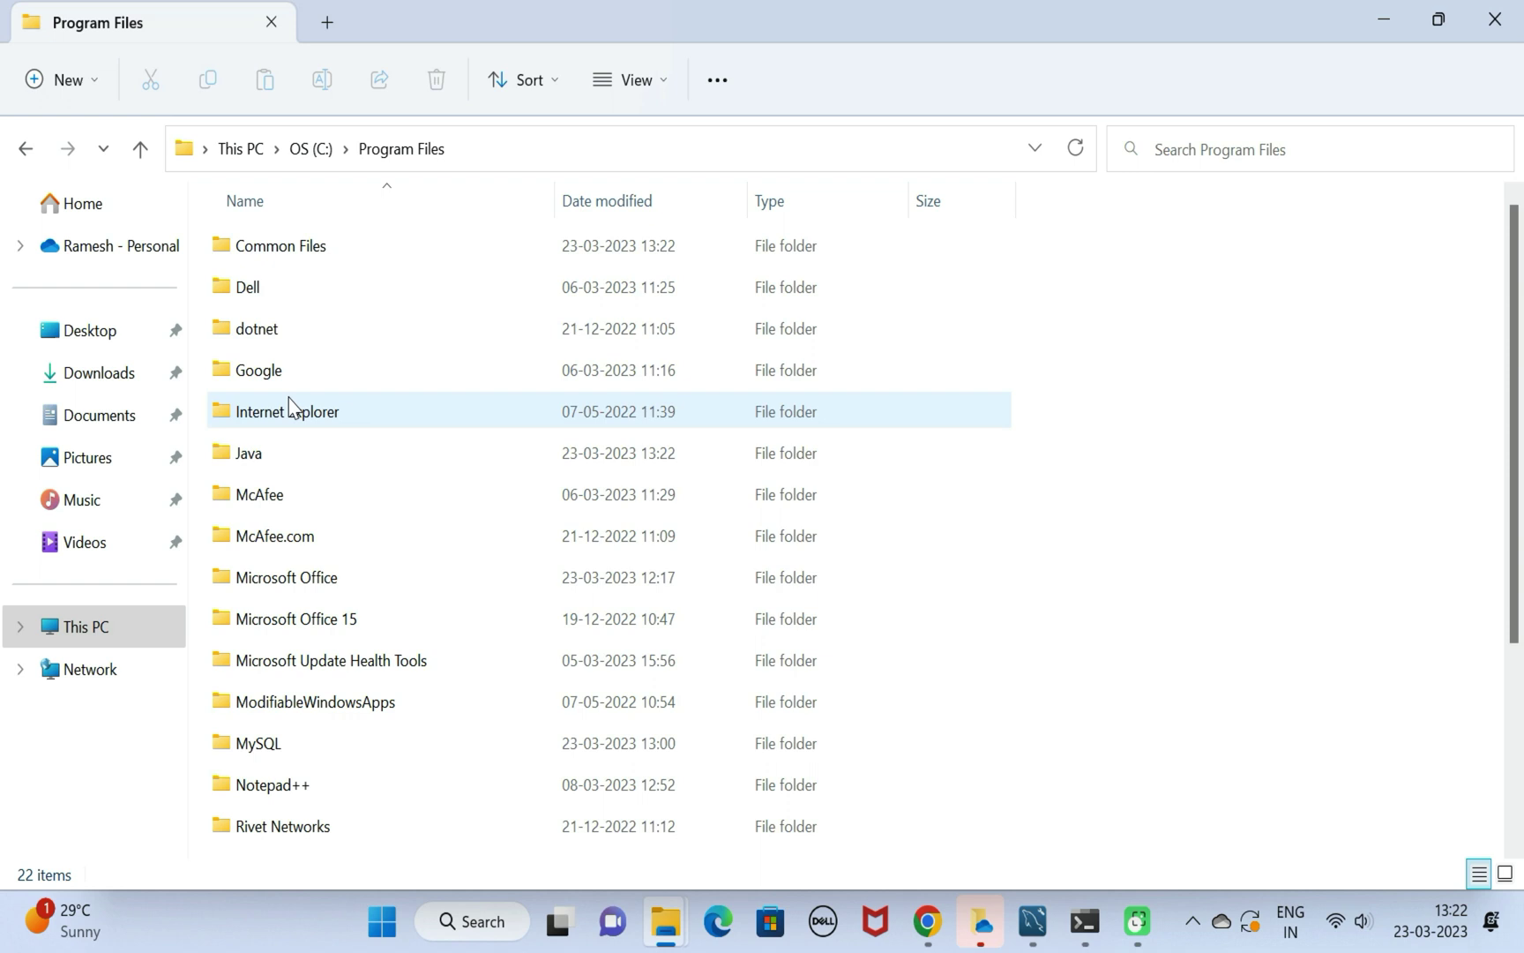
pyautogui.doubleClick(262, 455)
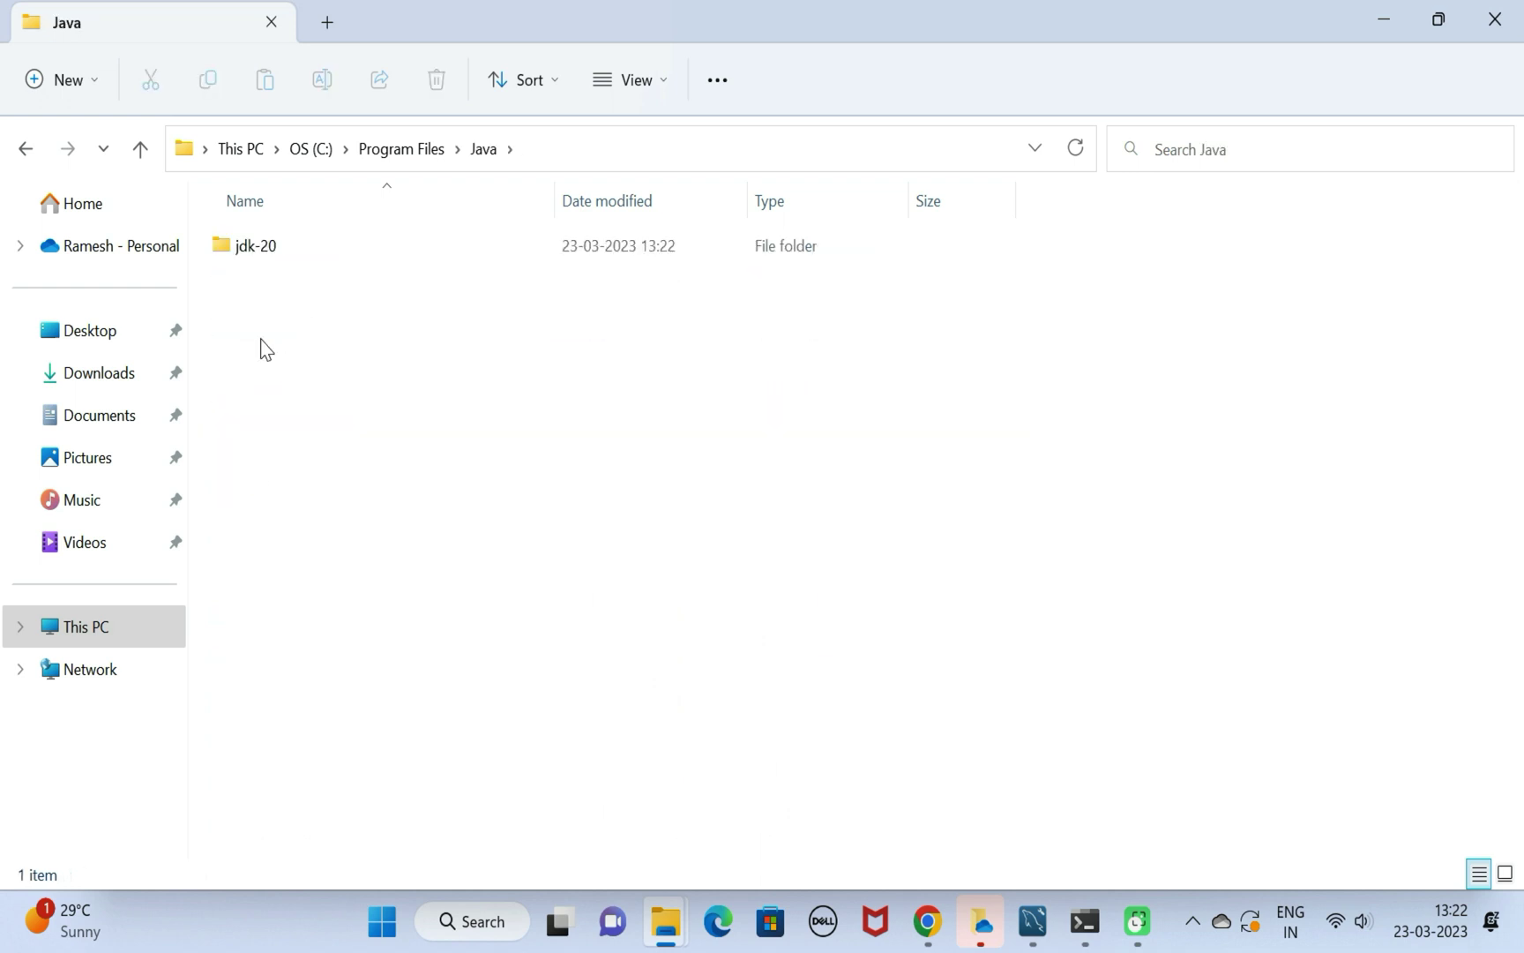
pyautogui.doubleClick(260, 248)
pyautogui.doubleClick(260, 249)
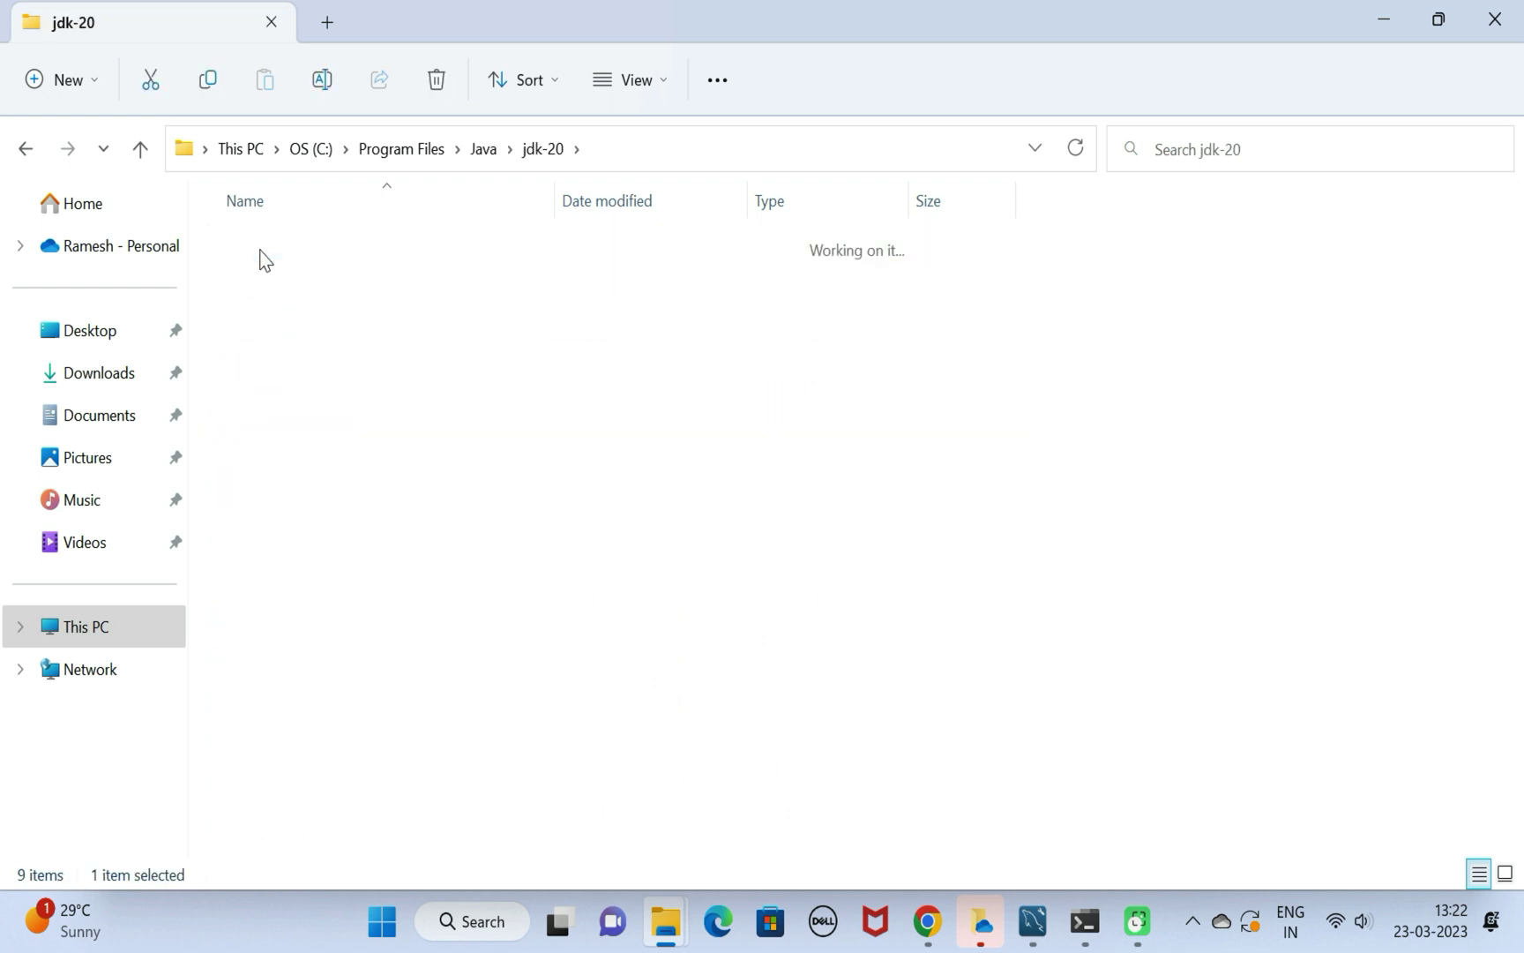
# Copy the folder path C:\Program Files\Java\jdk-20\bin from the address bar
pyautogui.click(556, 156)
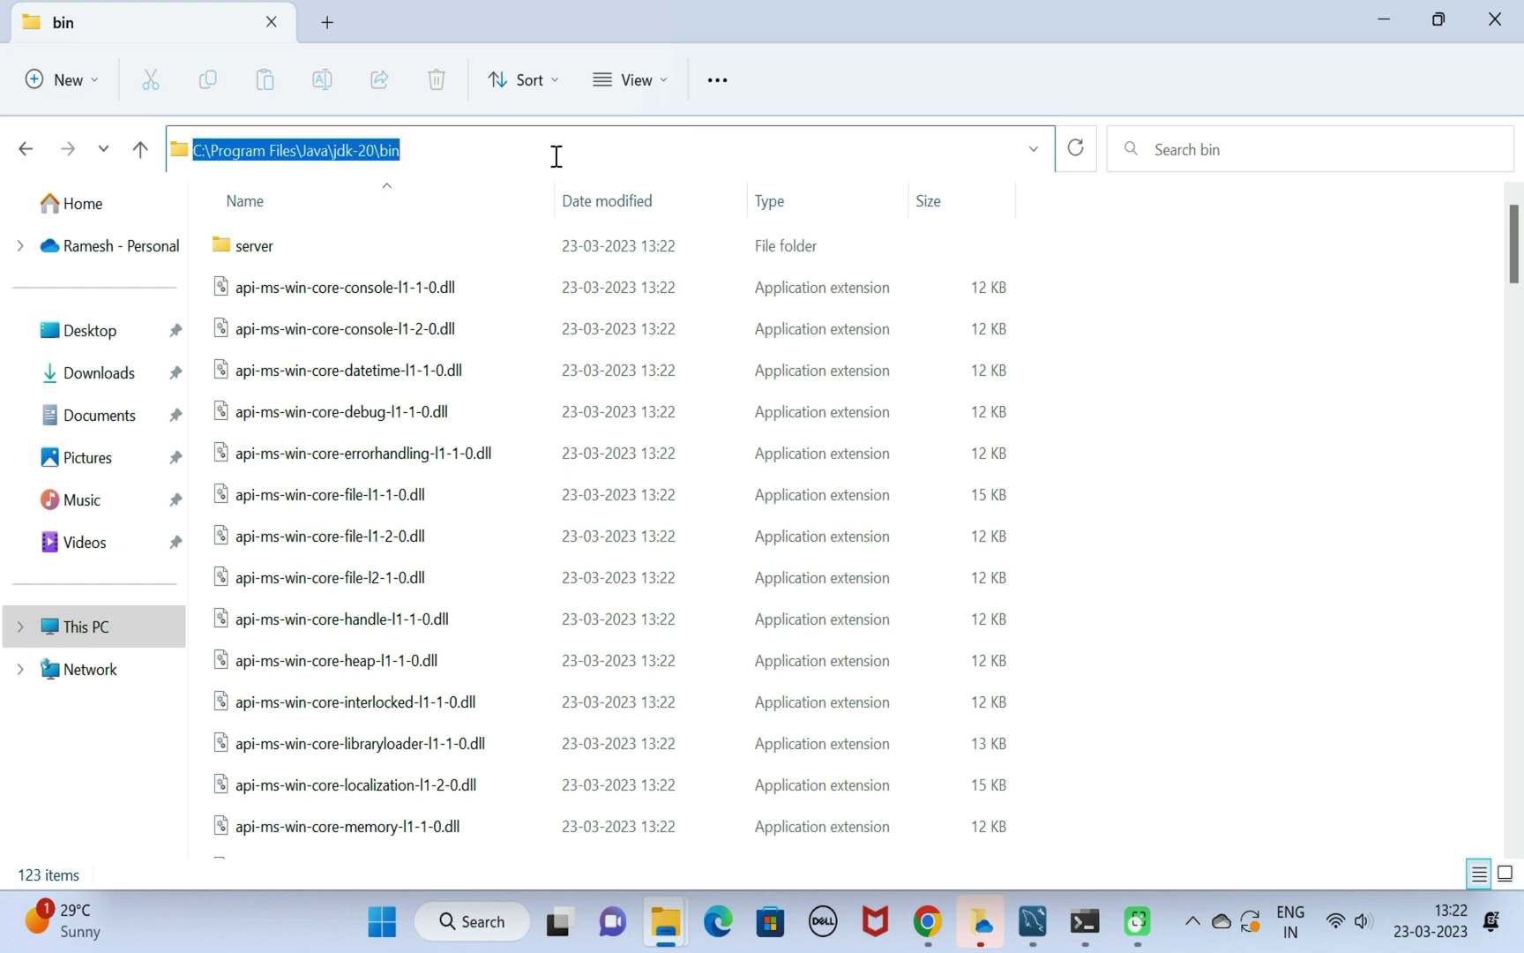
pyautogui.rightClick(376, 152)
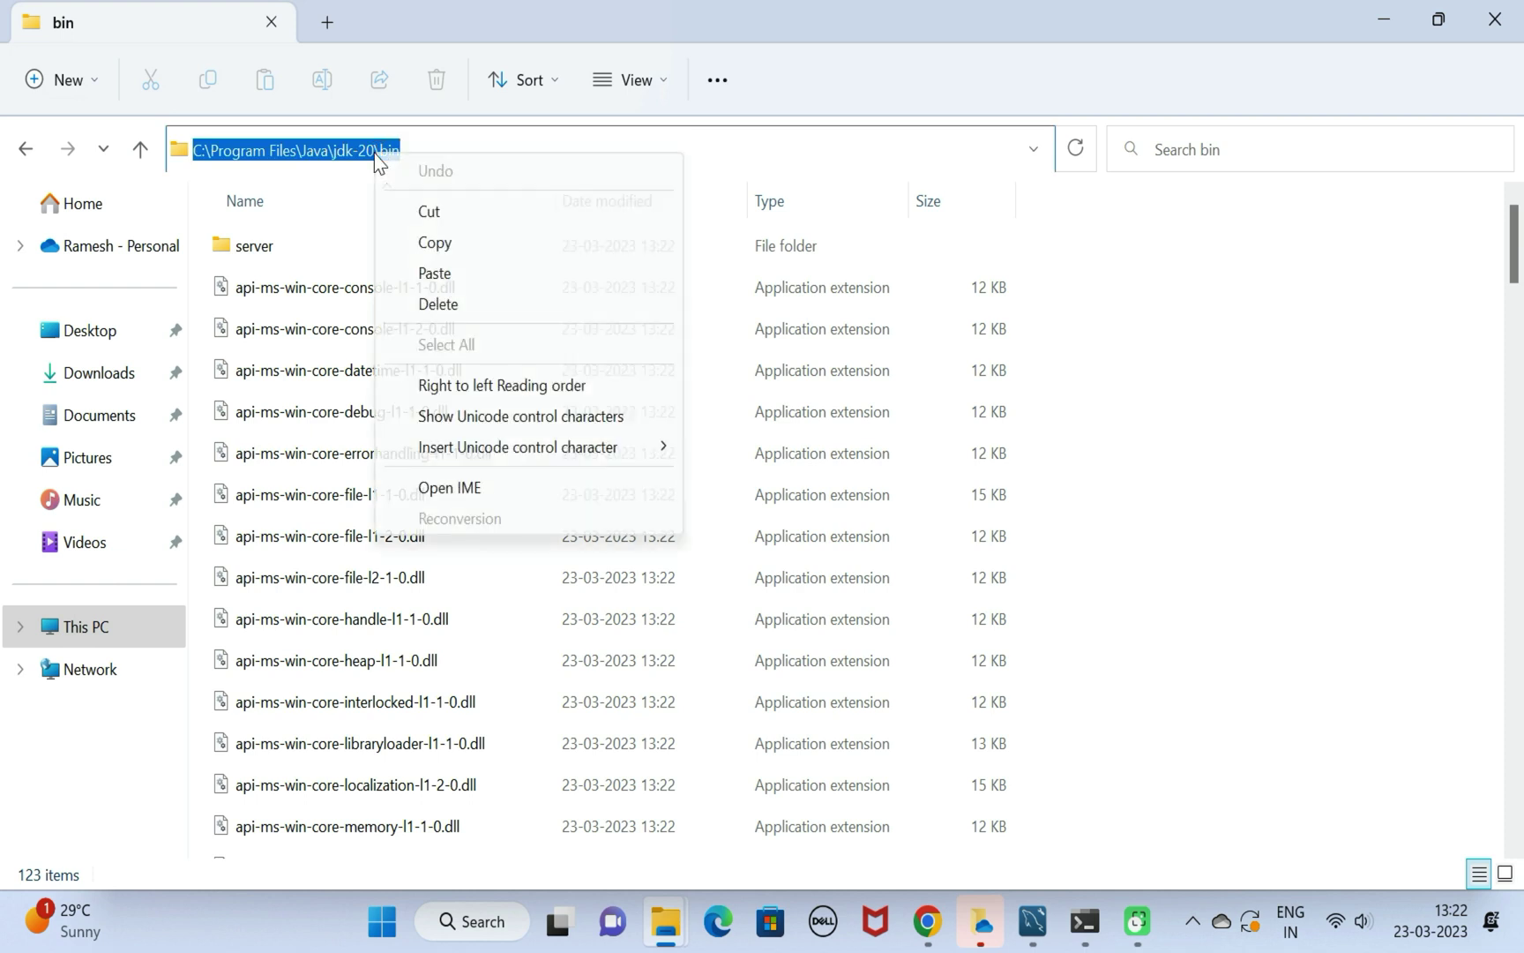
pyautogui.click(439, 250)
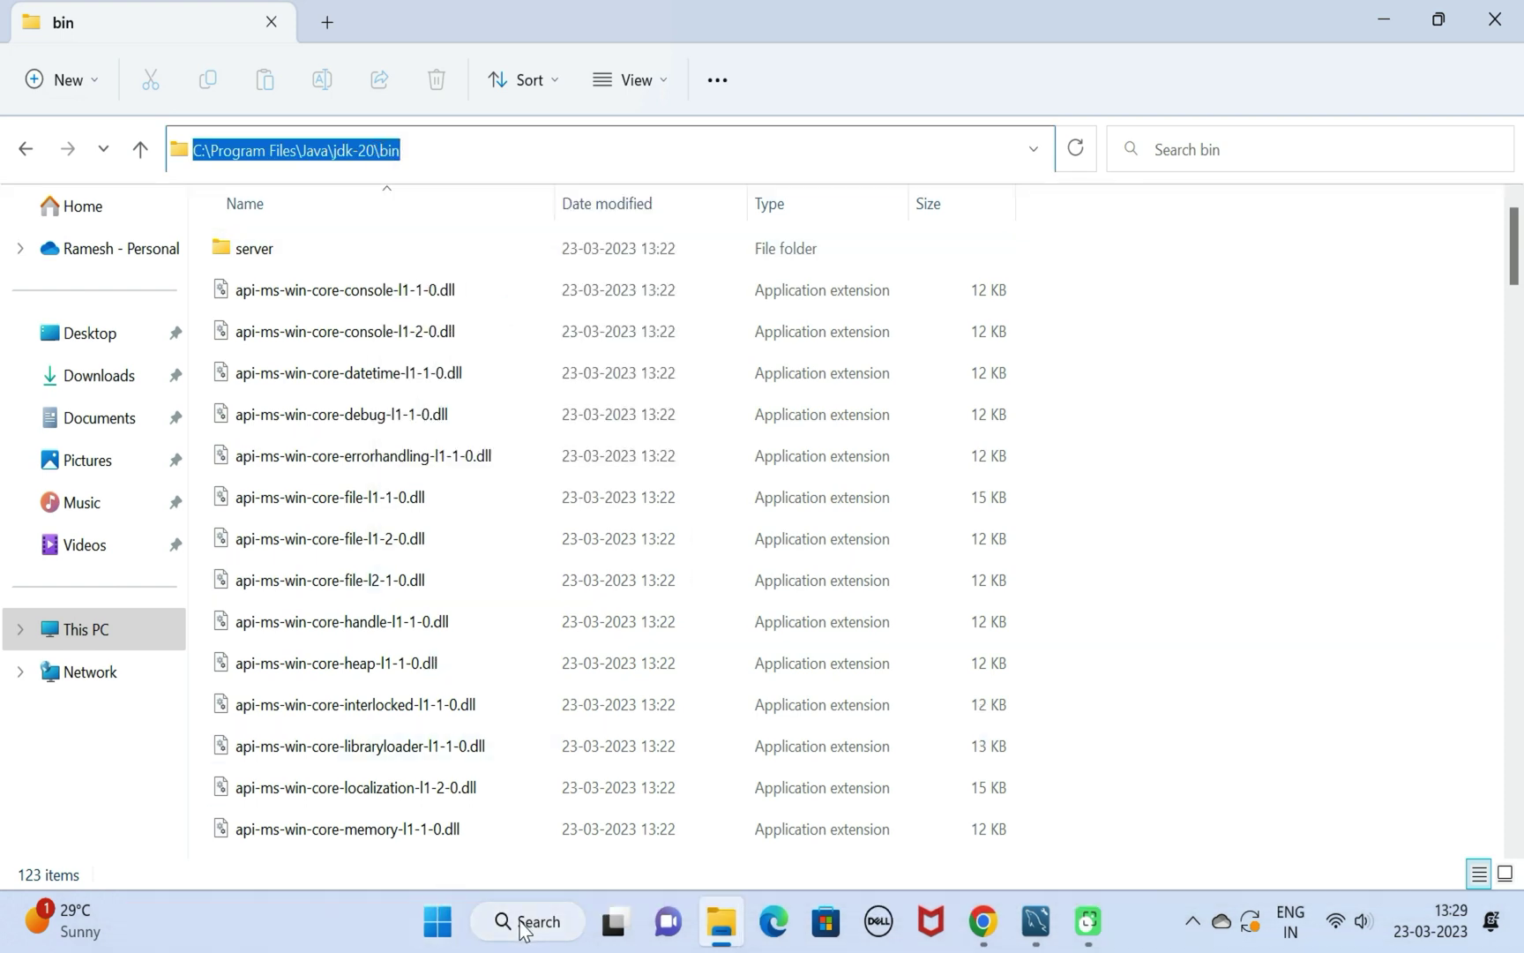
# Search Windows for 'environment' and open 'Edit the system environment variables'
pyautogui.click(439, 922)
pyautogui.click(645, 131)
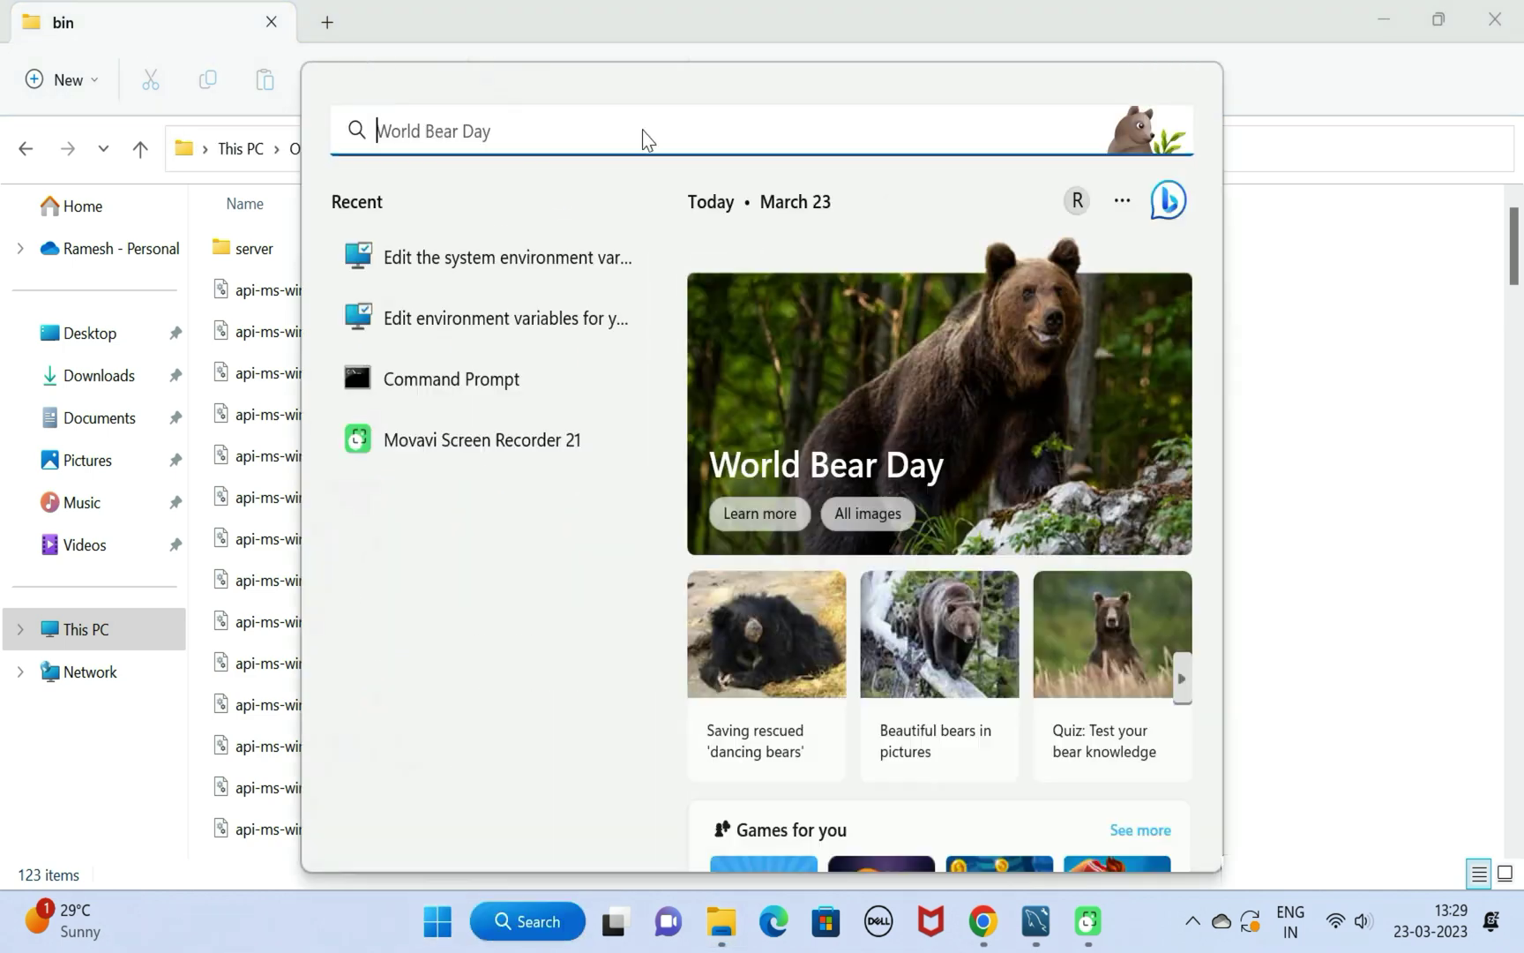
pyautogui.write('en')
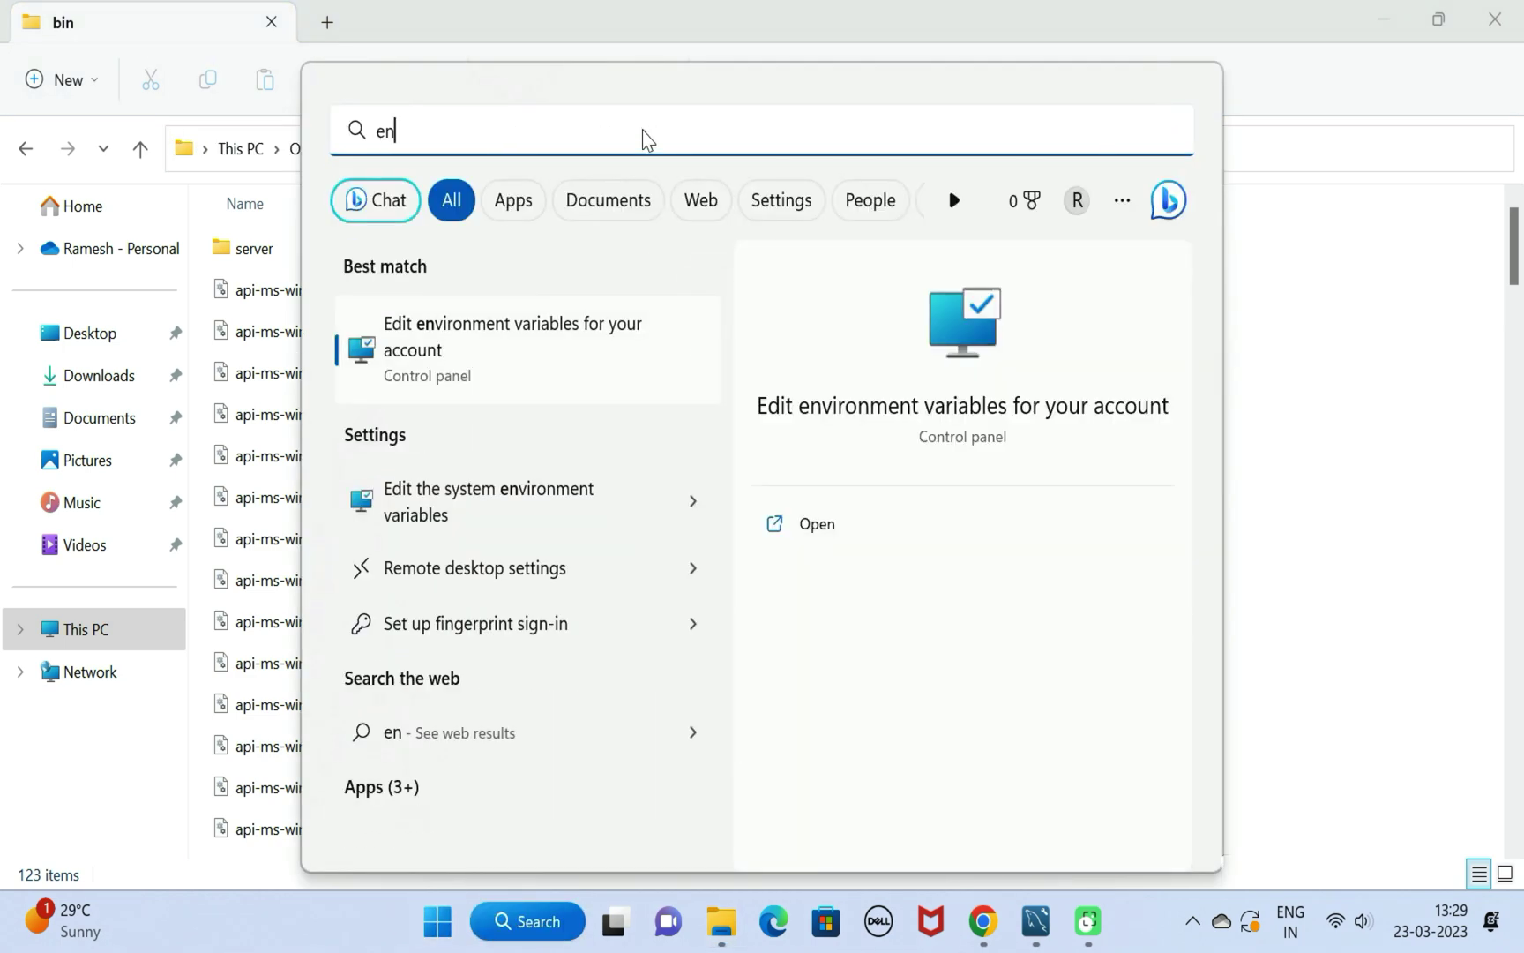
pyautogui.write('vironment')
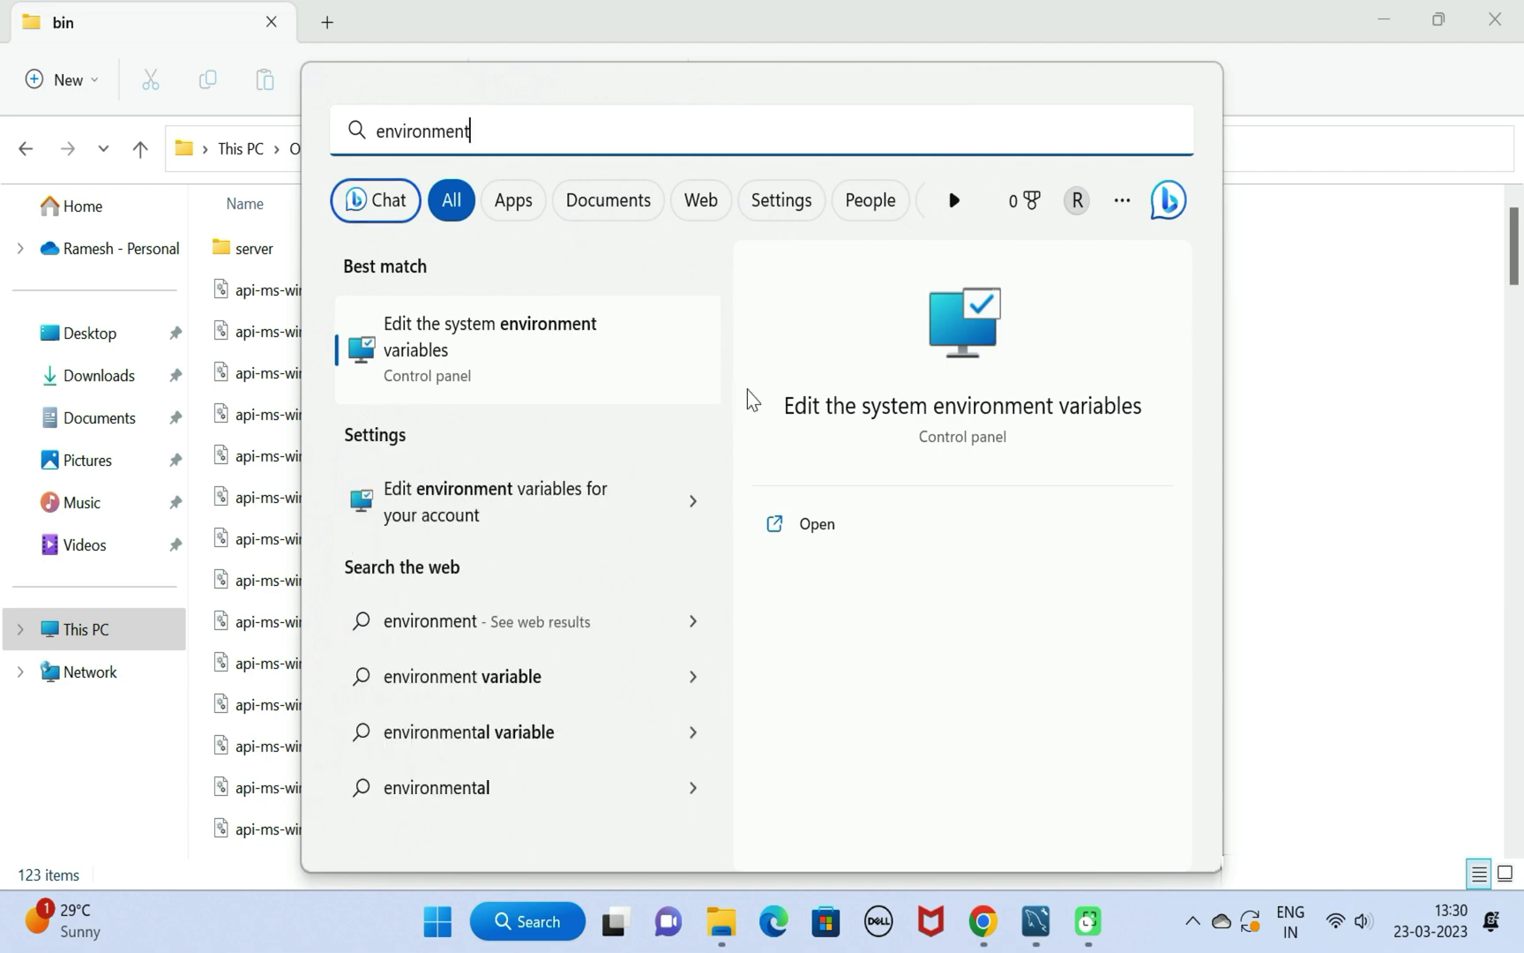
pyautogui.click(825, 530)
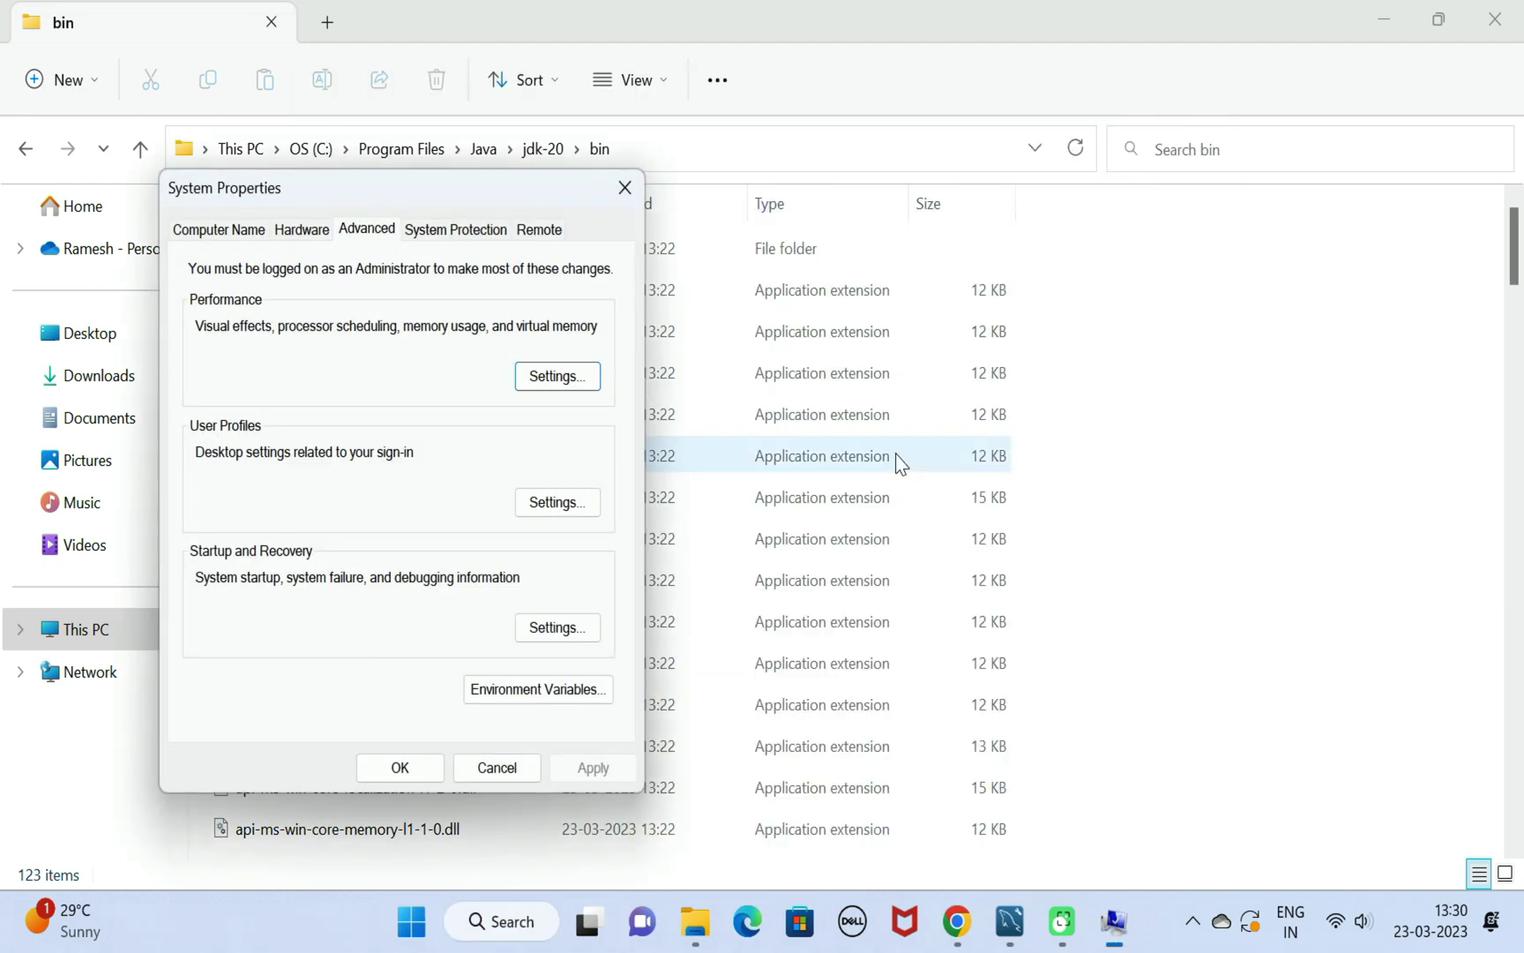
# Create the user variable JAVA_HOME with value C:\Program Files\Java\jdk-20 and save it
pyautogui.click(519, 695)
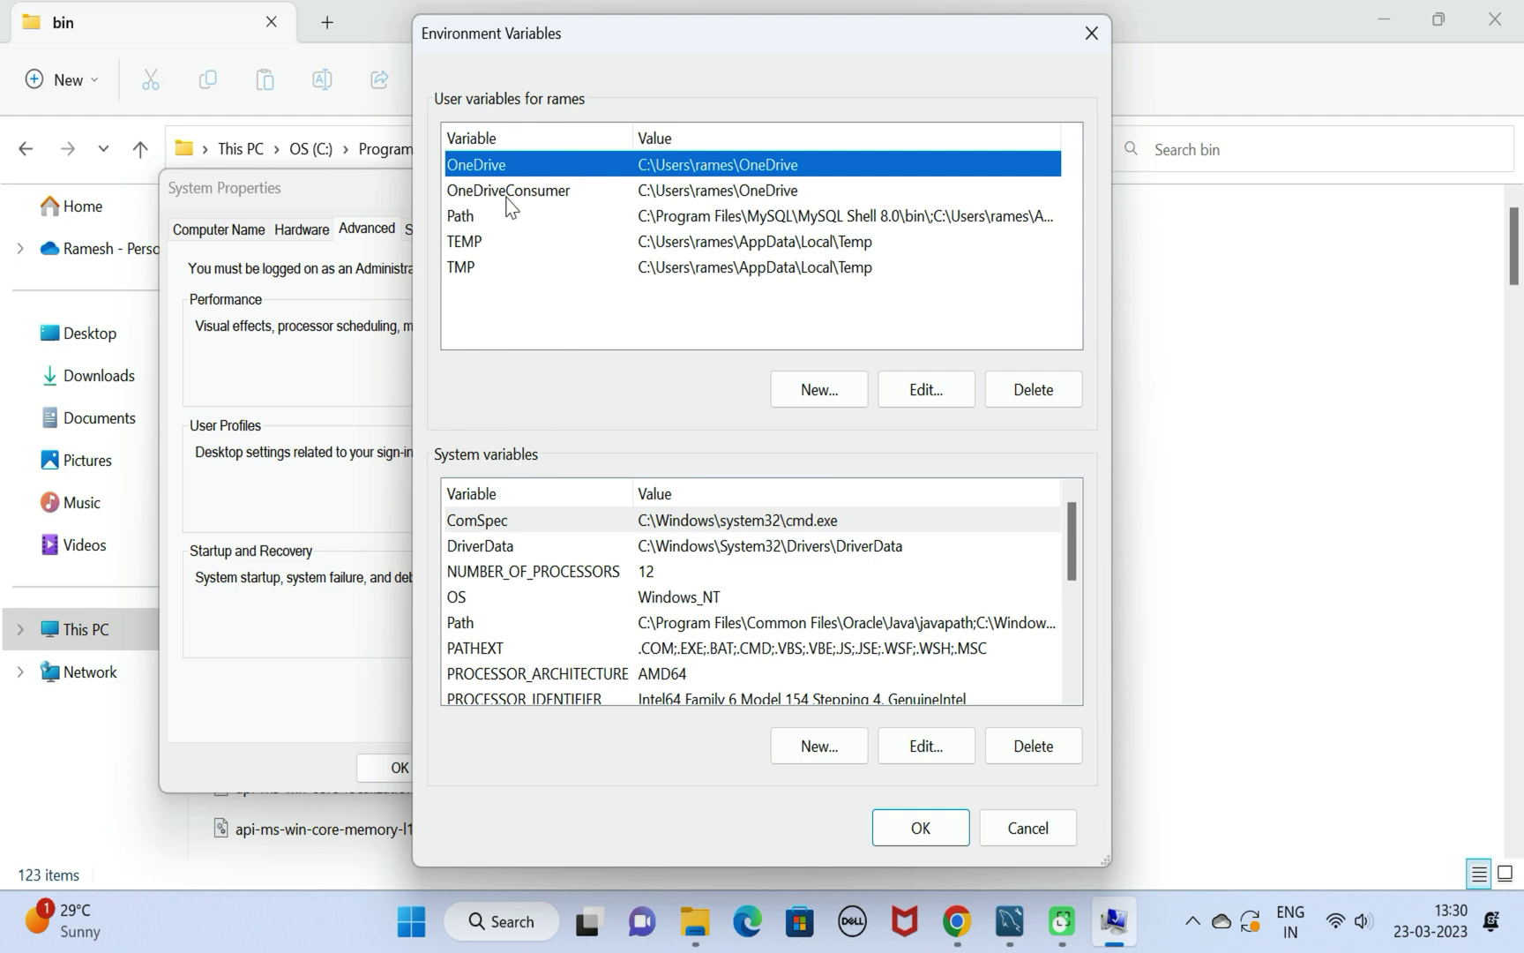
pyautogui.click(819, 395)
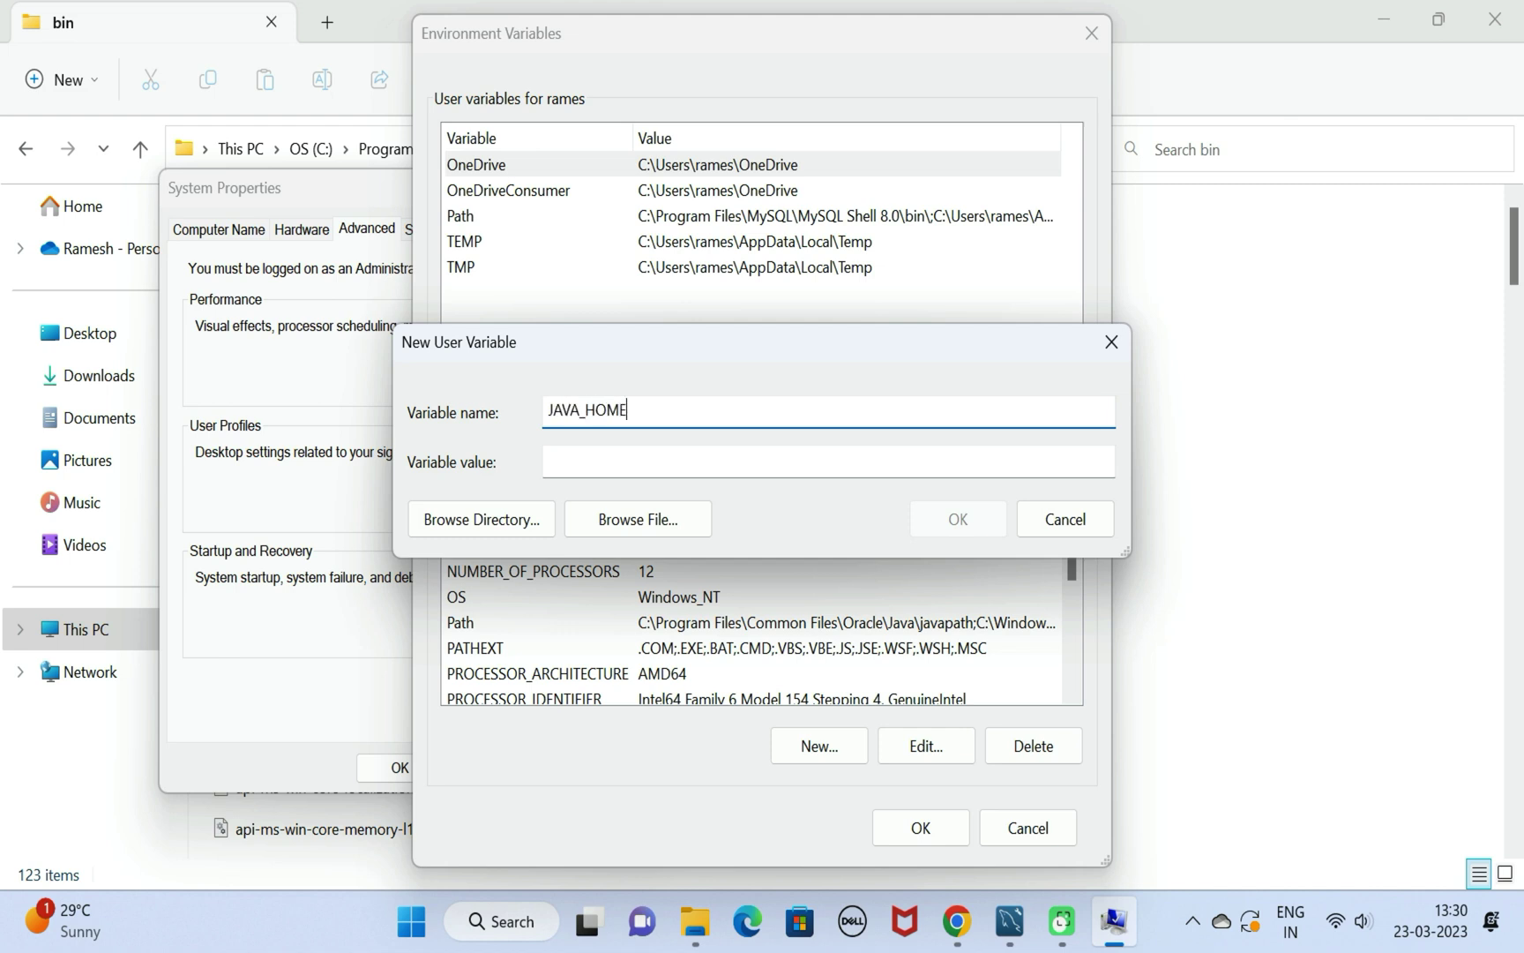
pyautogui.write('C:\\Program Files\\Java\\jdk-20\\bin')
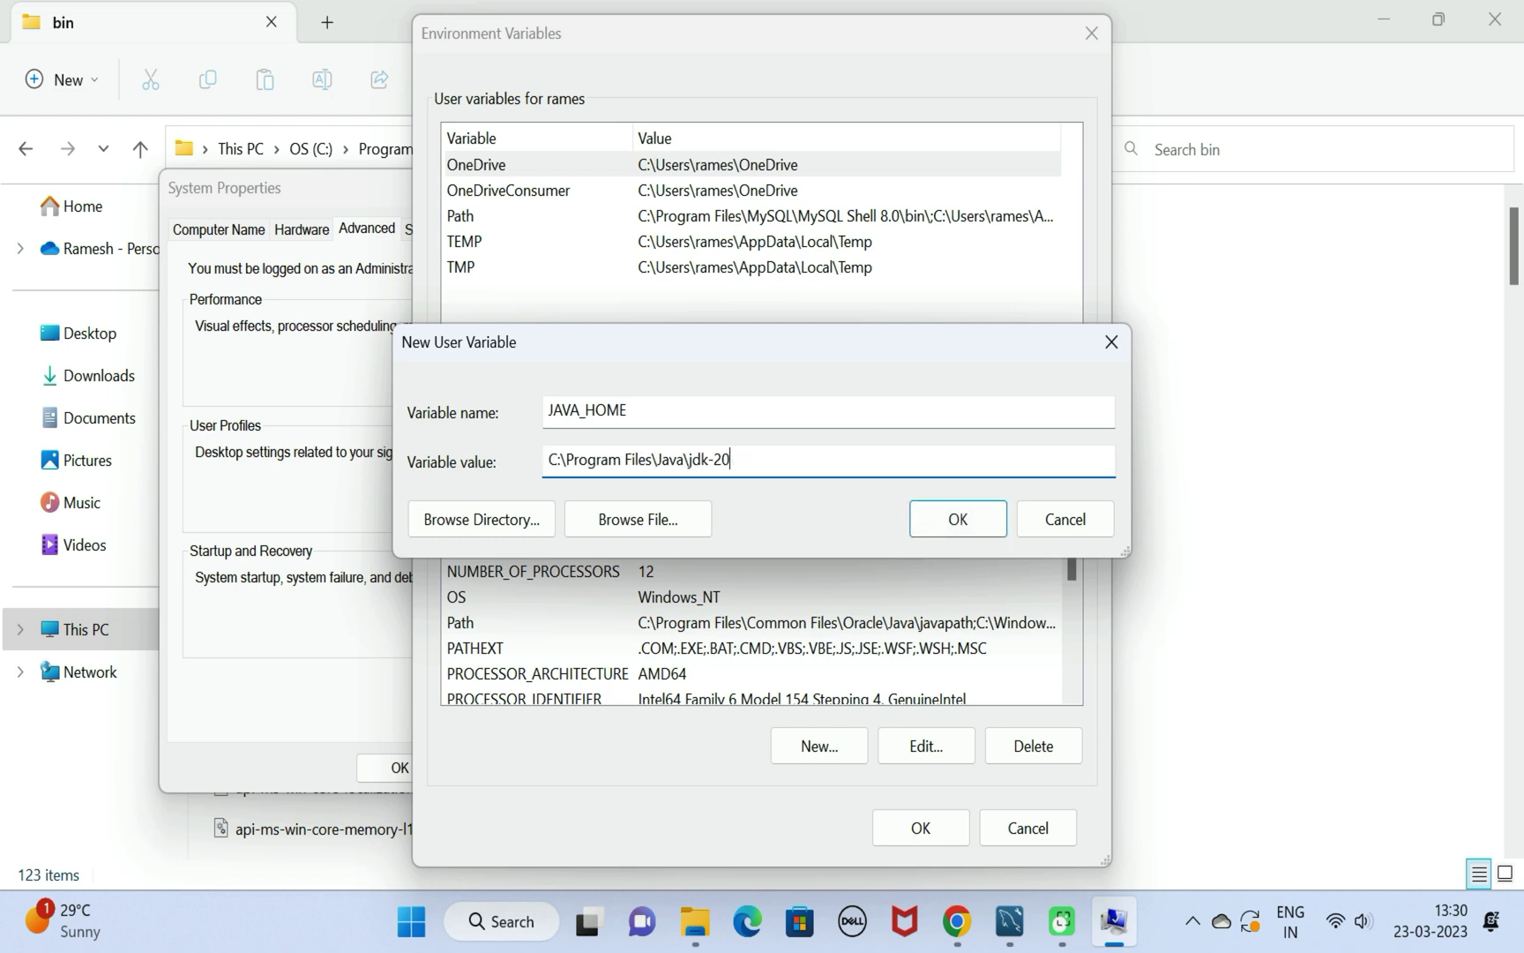
pyautogui.hotkey('shift', 'Left')
pyautogui.hotkey('shift', 'Left')
pyautogui.hotkey('shift', 'Left')
pyautogui.hotkey('shift', 'Left')
pyautogui.hotkey('shift', 'Left')
pyautogui.hotkey('shift', 'Left')
pyautogui.hotkey('shift', 'Left')
pyautogui.hotkey('shift', 'Left')
pyautogui.hotkey('shift', 'Left')
pyautogui.hotkey('shift', 'Left')
pyautogui.hotkey('shift', 'Left')
pyautogui.hotkey('shift', 'Left')
pyautogui.hotkey('shift', 'Left')
pyautogui.hotkey('shift', 'Left')
pyautogui.hotkey('shift', 'Left')
pyautogui.hotkey('shift', 'Left')
pyautogui.hotkey('shift', 'Left')
pyautogui.hotkey('shift', 'Left')
pyautogui.hotkey('shift', 'Left')
pyautogui.hotkey('shift', 'Left')
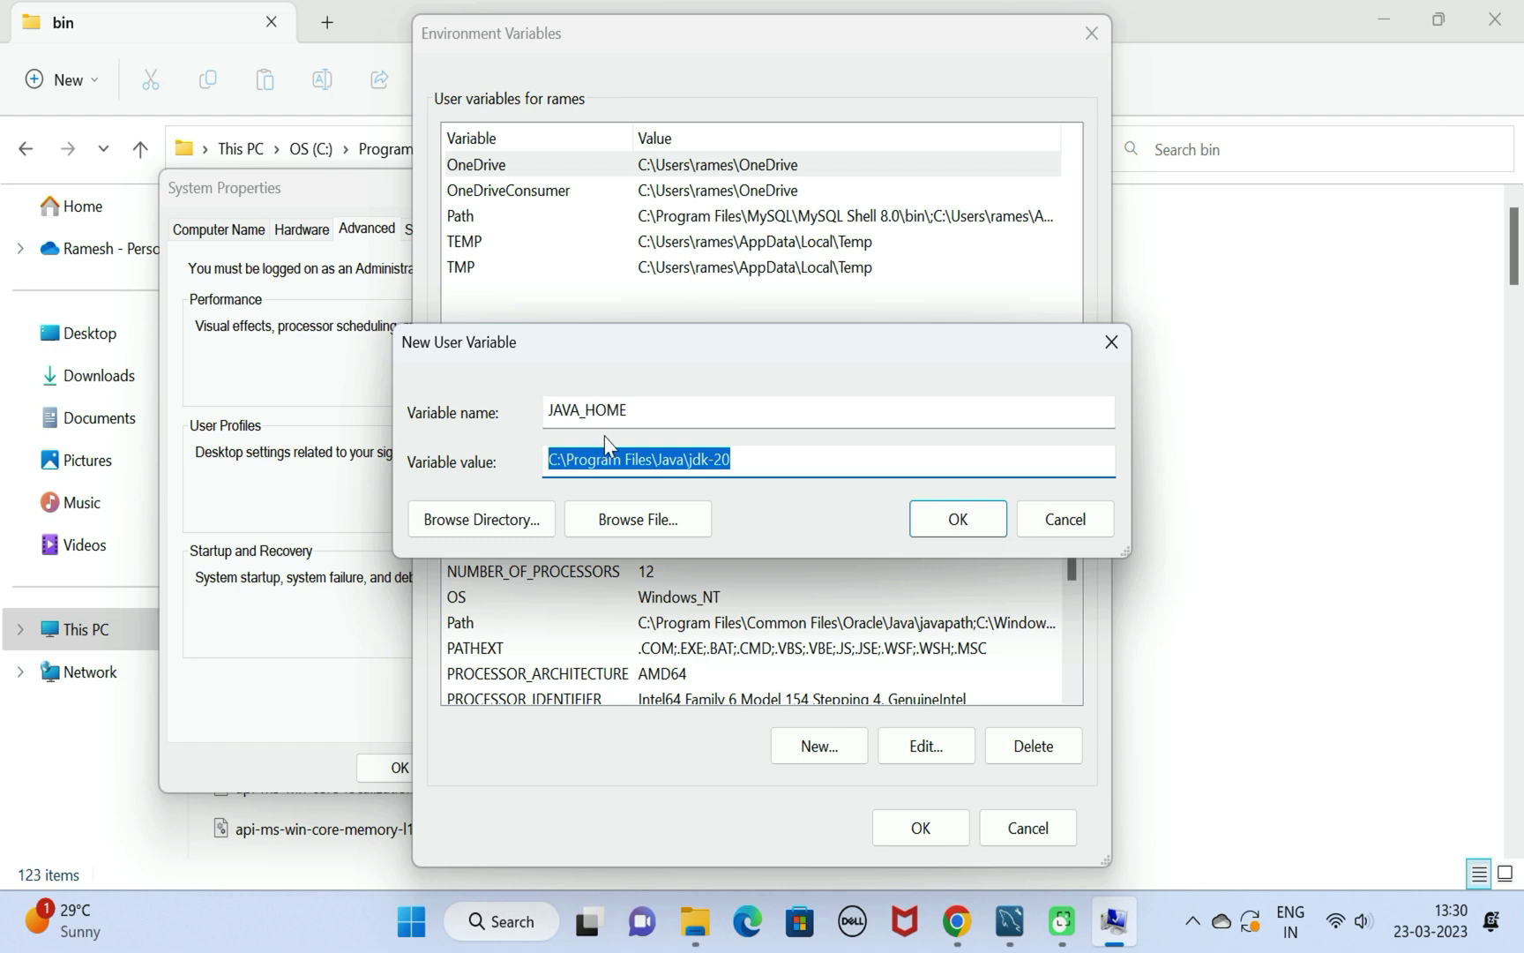
pyautogui.click(751, 460)
pyautogui.moveTo(769, 456); pyautogui.dragTo(528, 449)
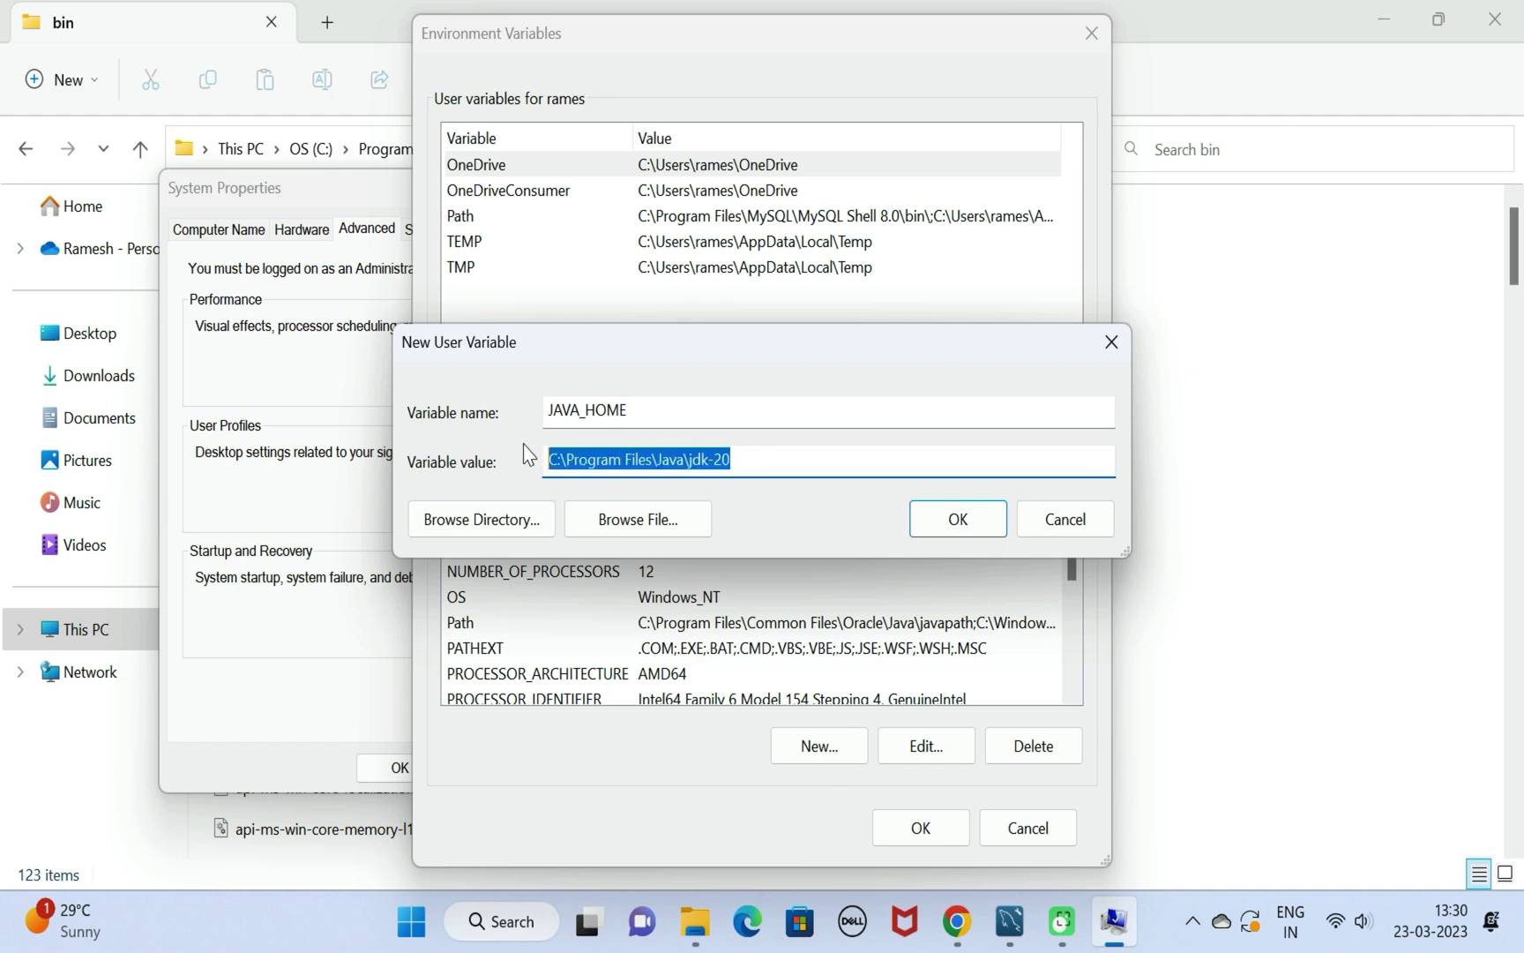
pyautogui.click(957, 522)
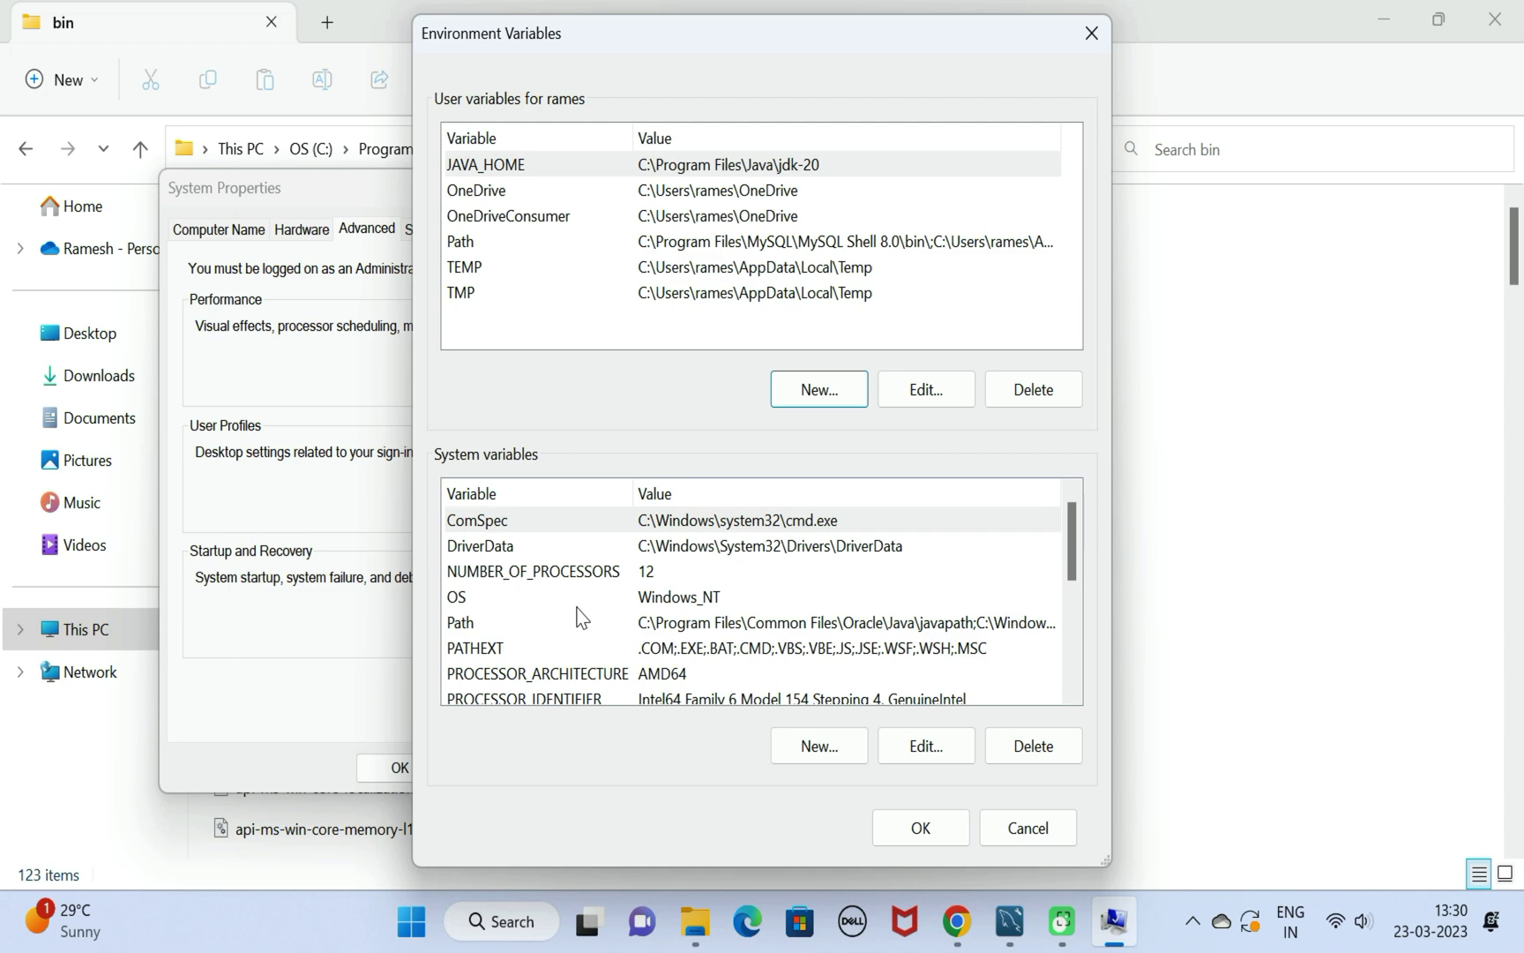
# Append %JAVA_HOME%\bin as a new entry in the system Path variable
pyautogui.click(699, 626)
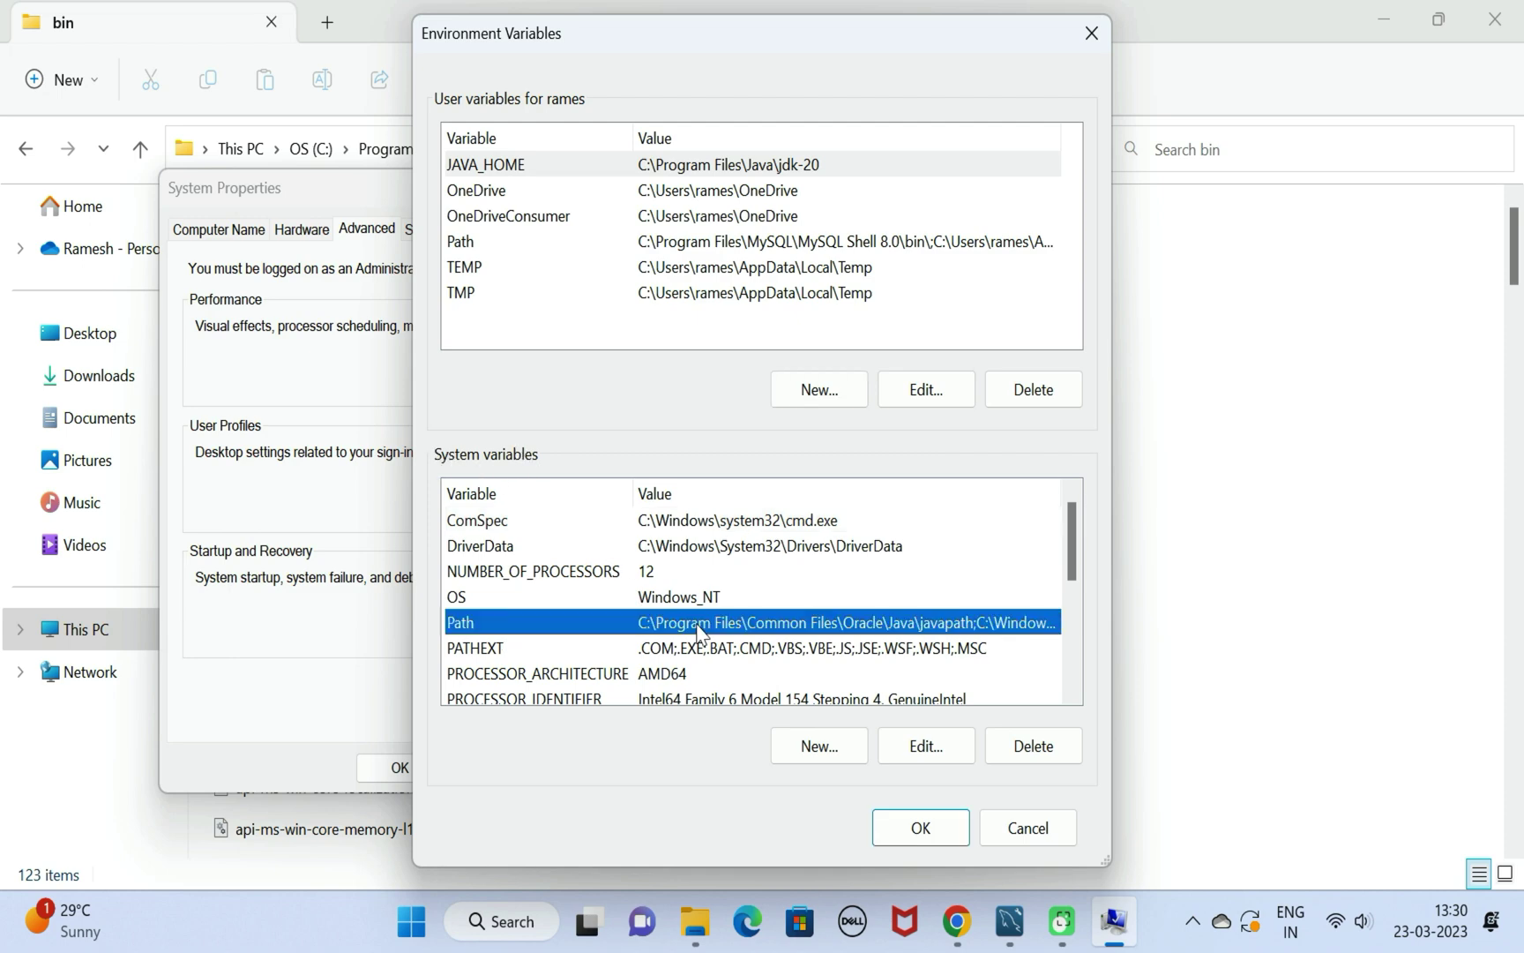
pyautogui.click(926, 746)
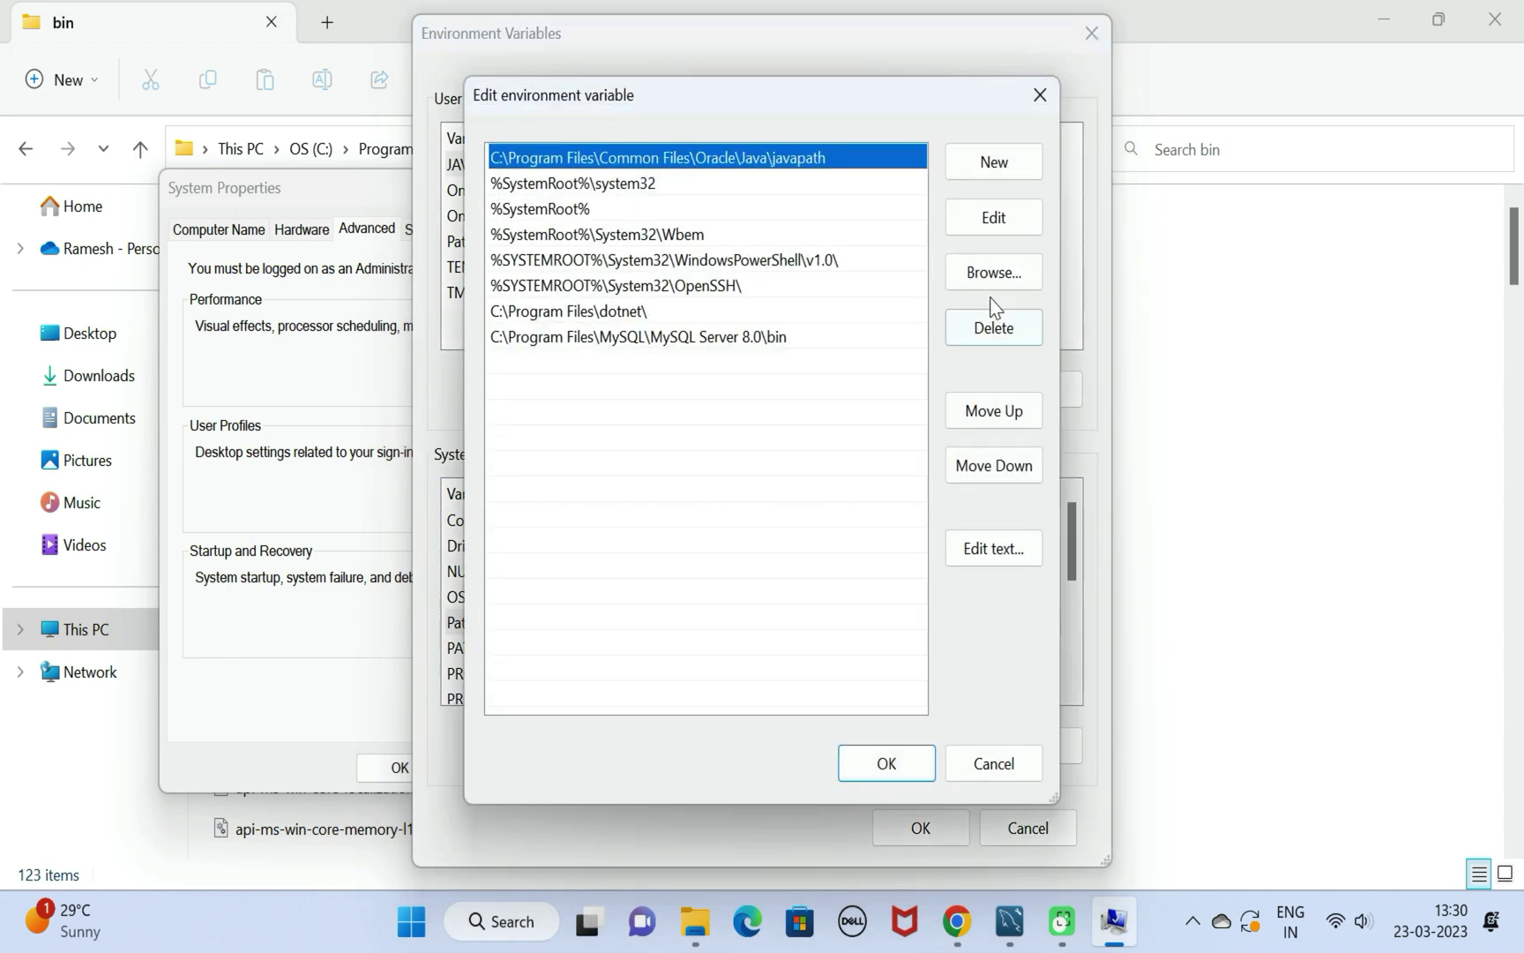
pyautogui.click(990, 162)
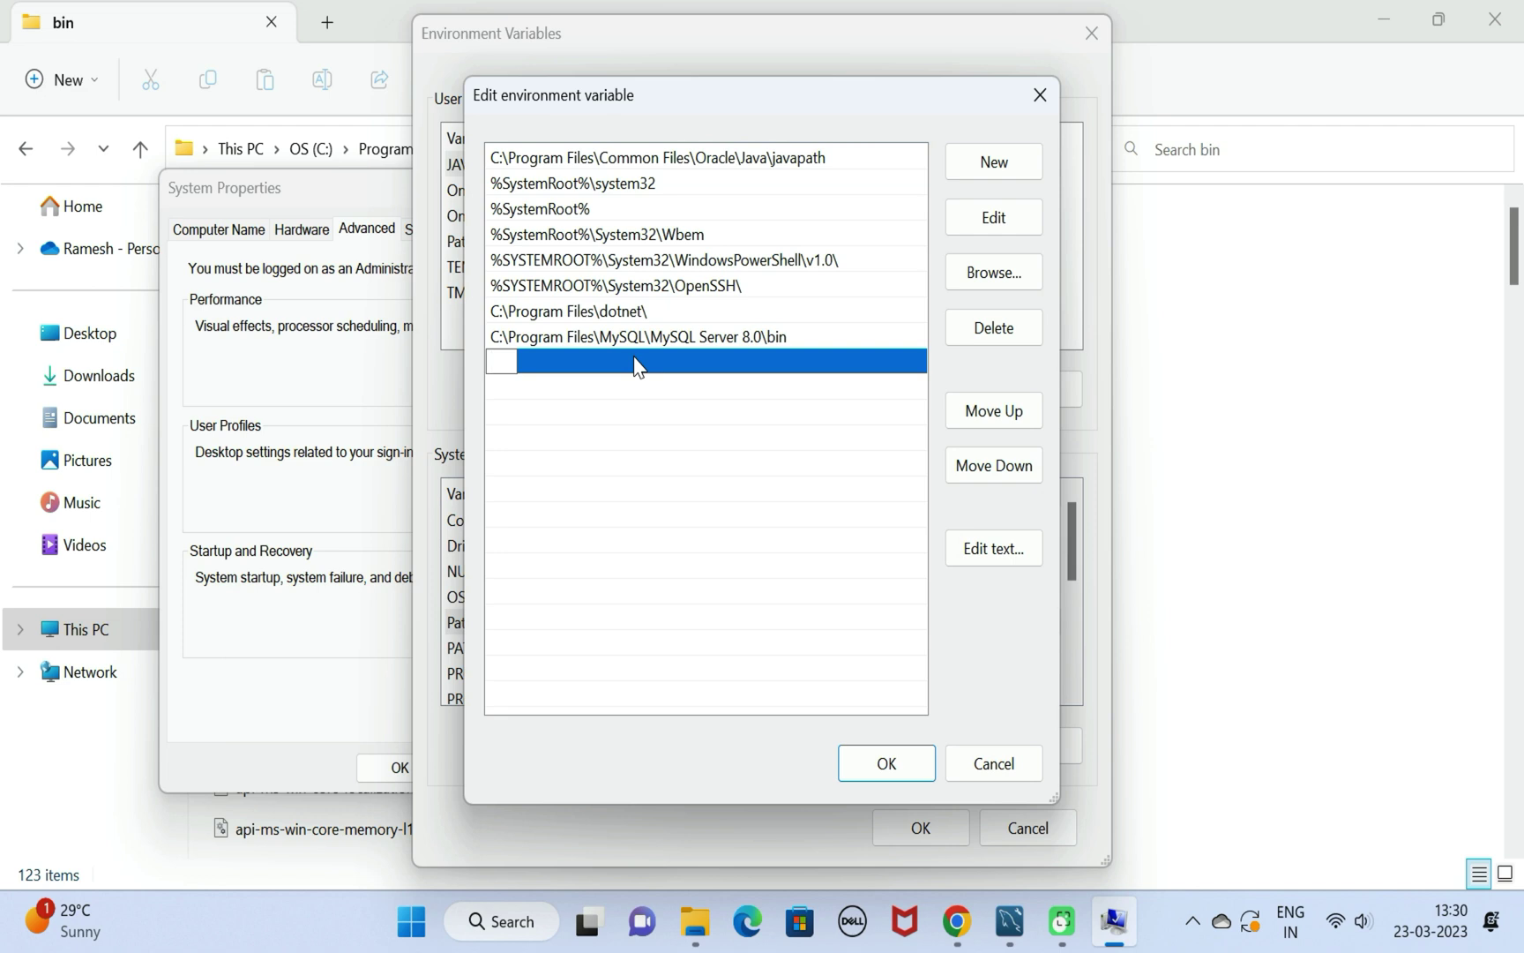
pyautogui.write('%JAVA_HOME')
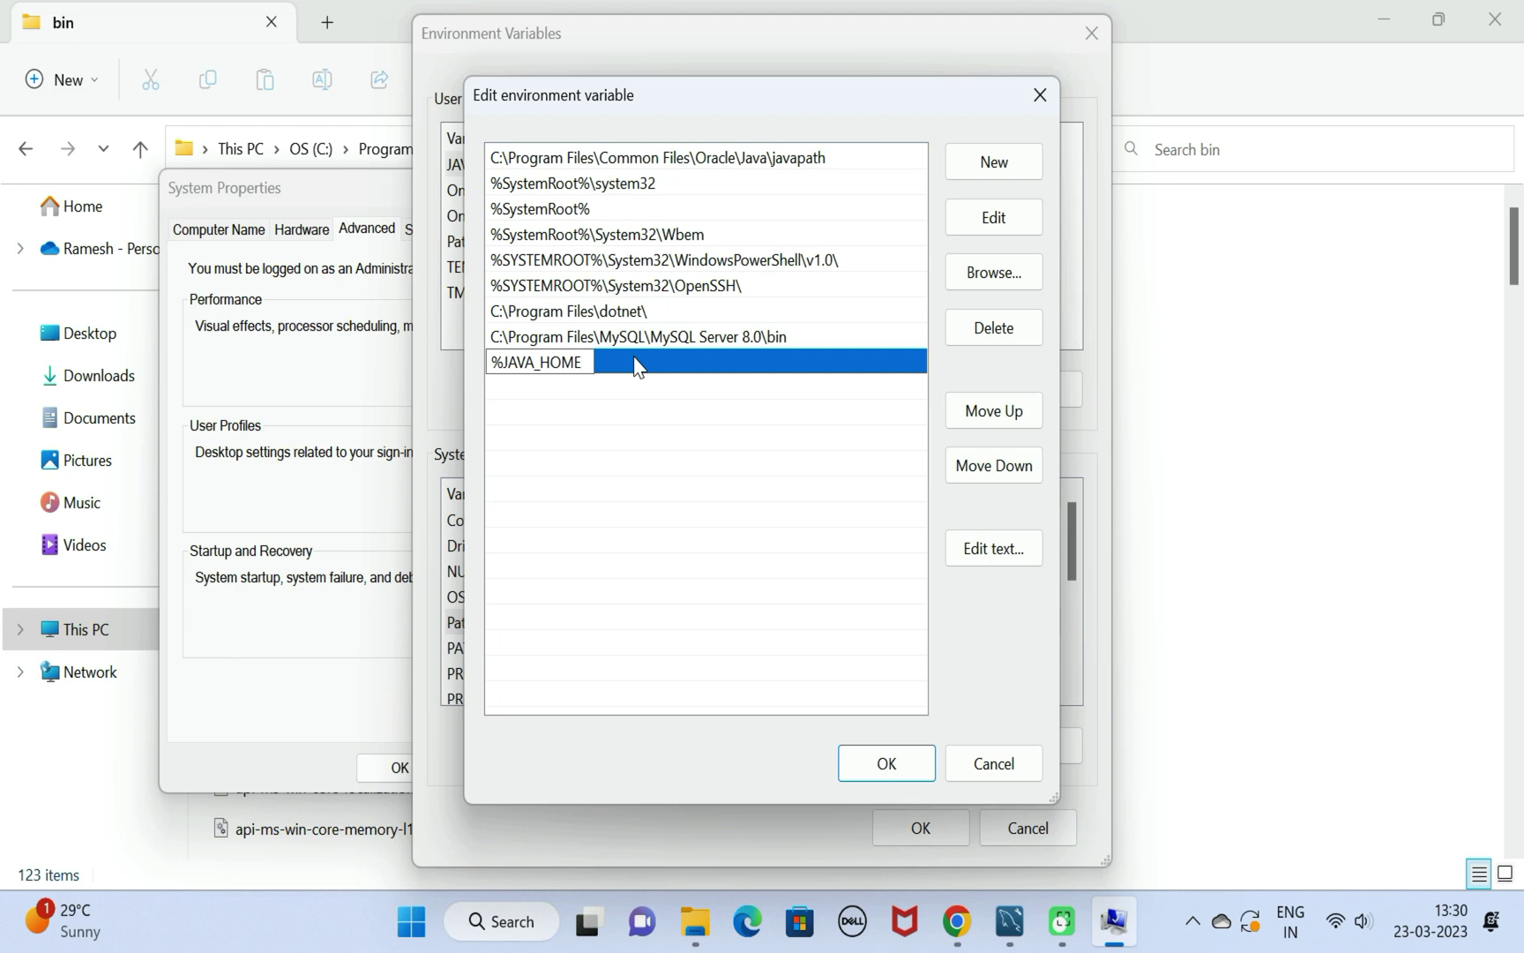
pyautogui.write('%\\bin')
pyautogui.hotkey('shift', 'Left')
pyautogui.press('Left')
pyautogui.hotkey('shift', 'Left')
pyautogui.hotkey('shift', 'Left')
pyautogui.hotkey('shift', 'Left')
pyautogui.hotkey('shift', 'Left')
pyautogui.hotkey('shift', 'Left')
pyautogui.hotkey('shift', 'Left')
pyautogui.hotkey('shift', 'Left')
pyautogui.hotkey('shift', 'Left')
pyautogui.hotkey('shift', 'Left')
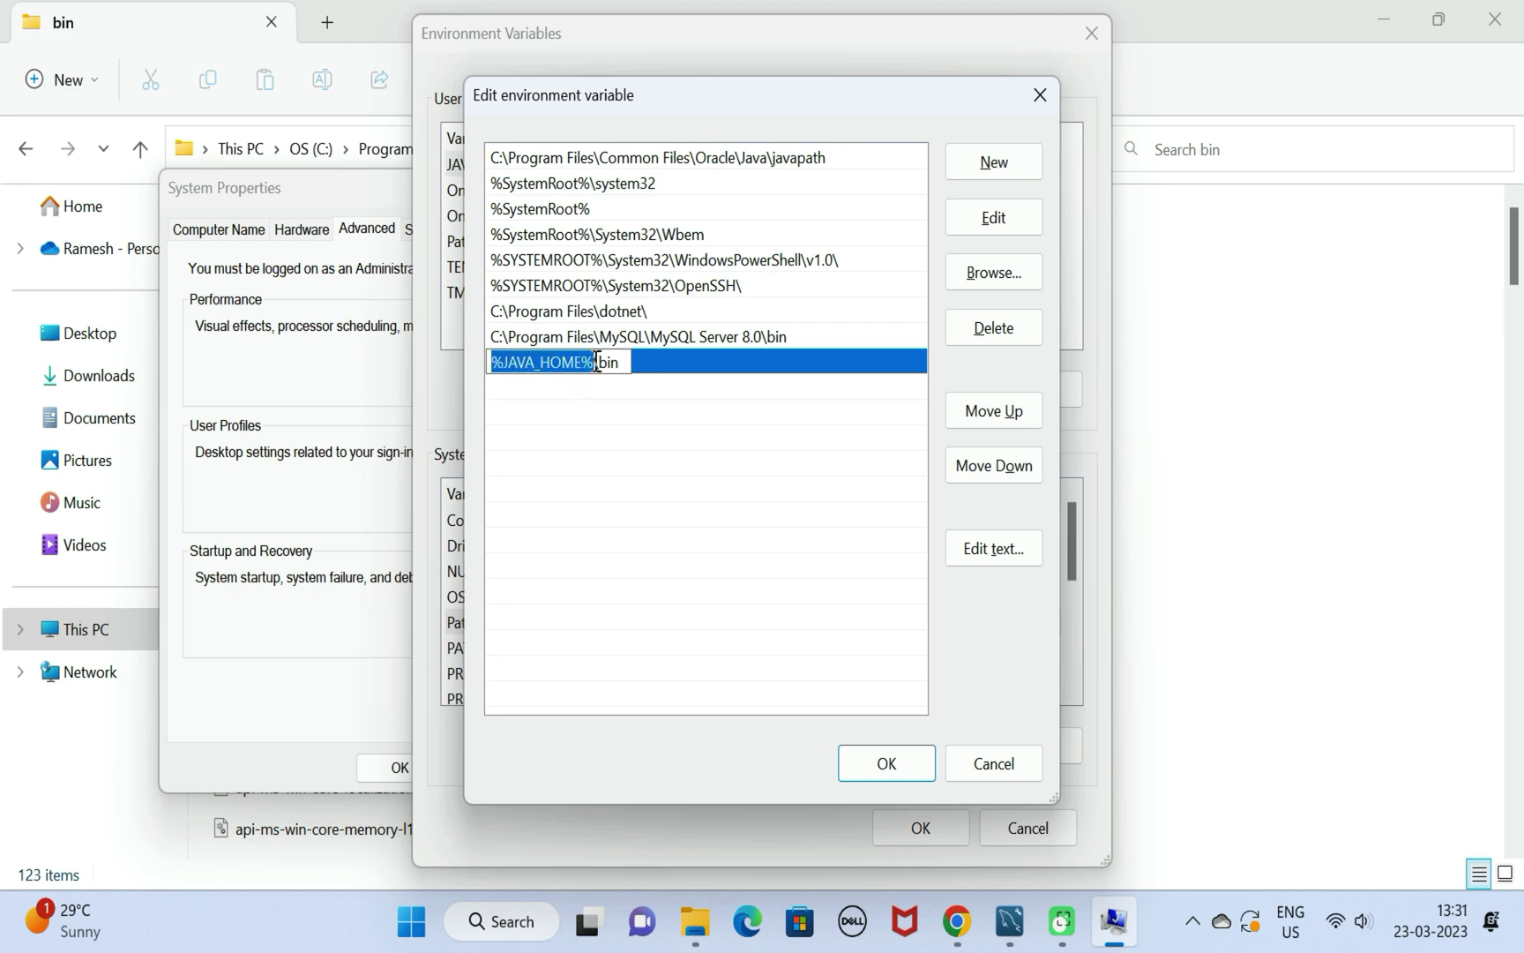
# Save the Path and environment variable changes and close System Properties
pyautogui.click(913, 769)
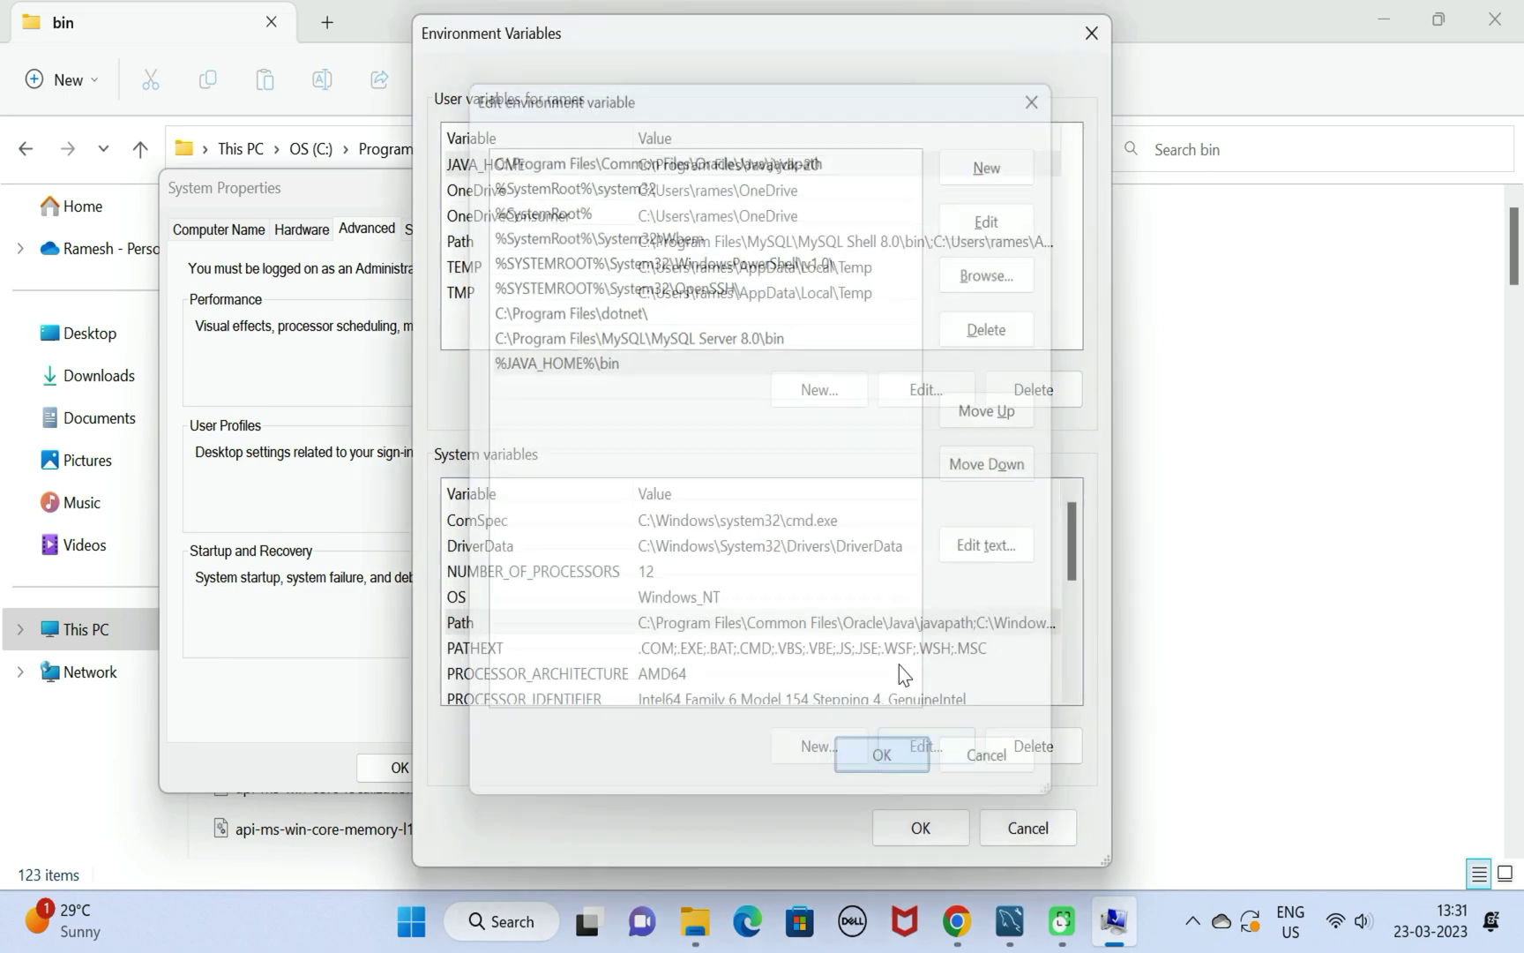
pyautogui.click(918, 828)
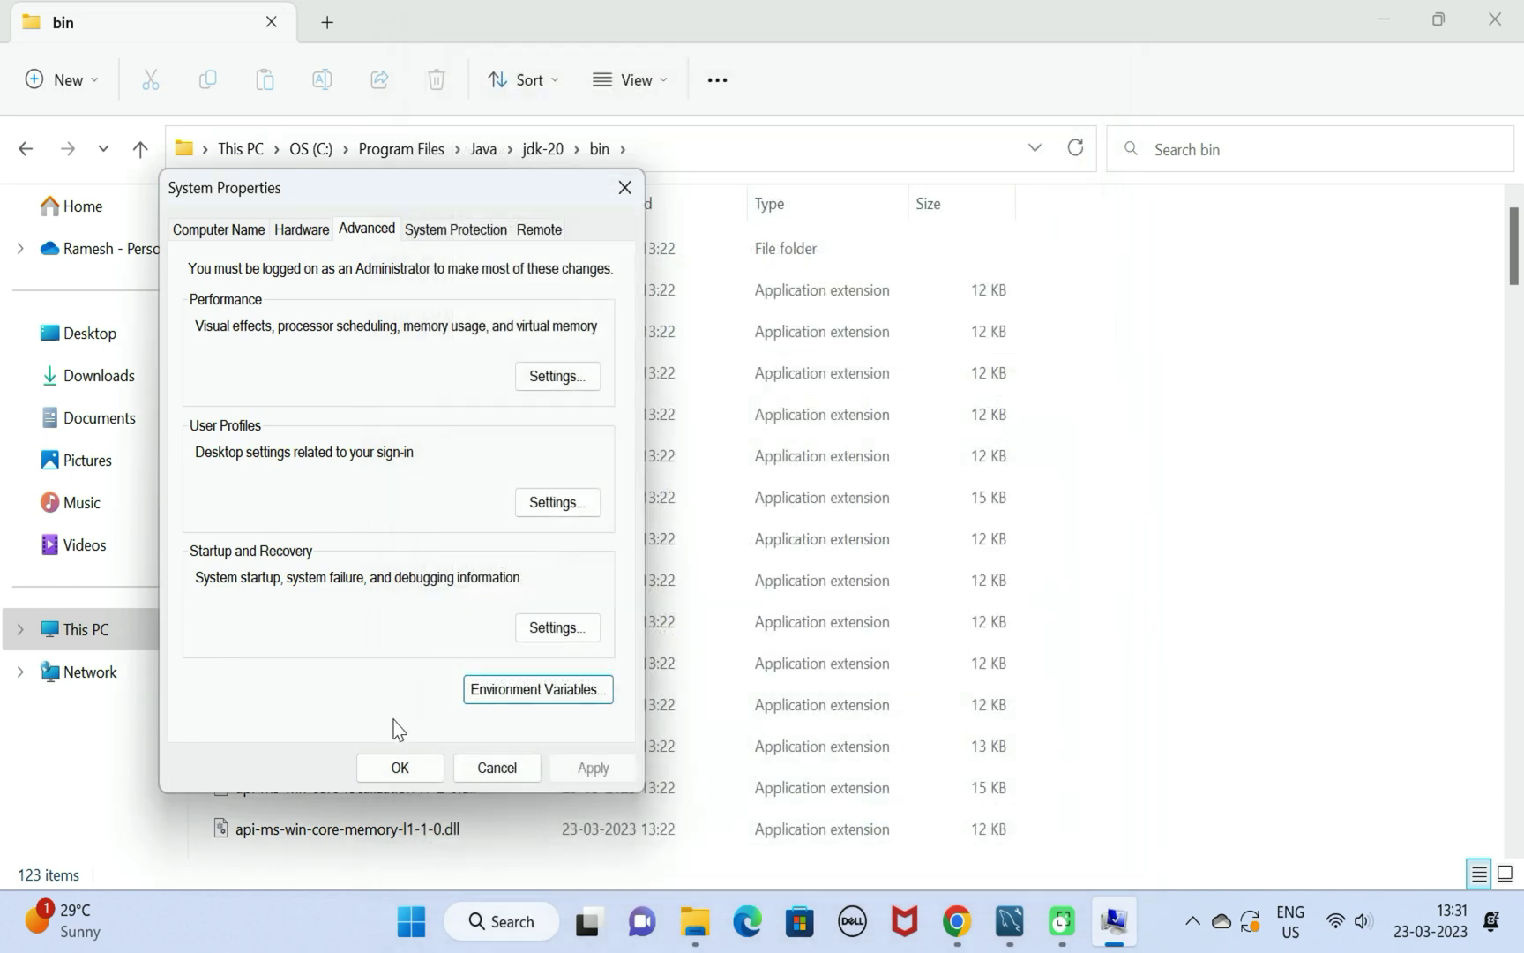
pyautogui.click(399, 768)
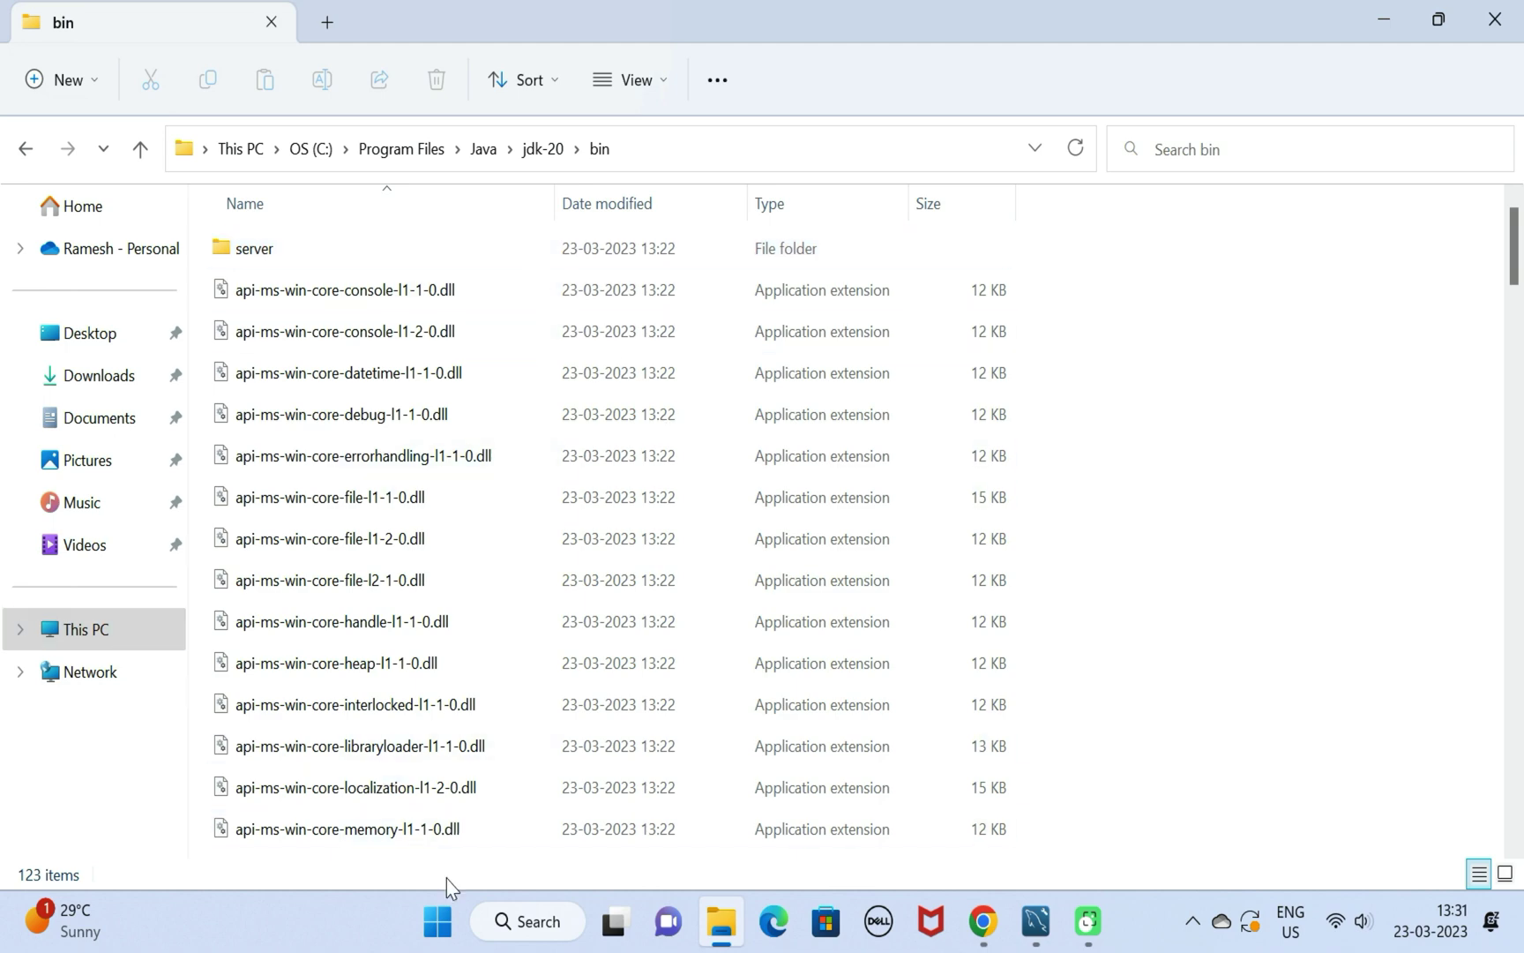
# Launch Command Prompt by searching 'cmd' from Start
pyautogui.click(438, 923)
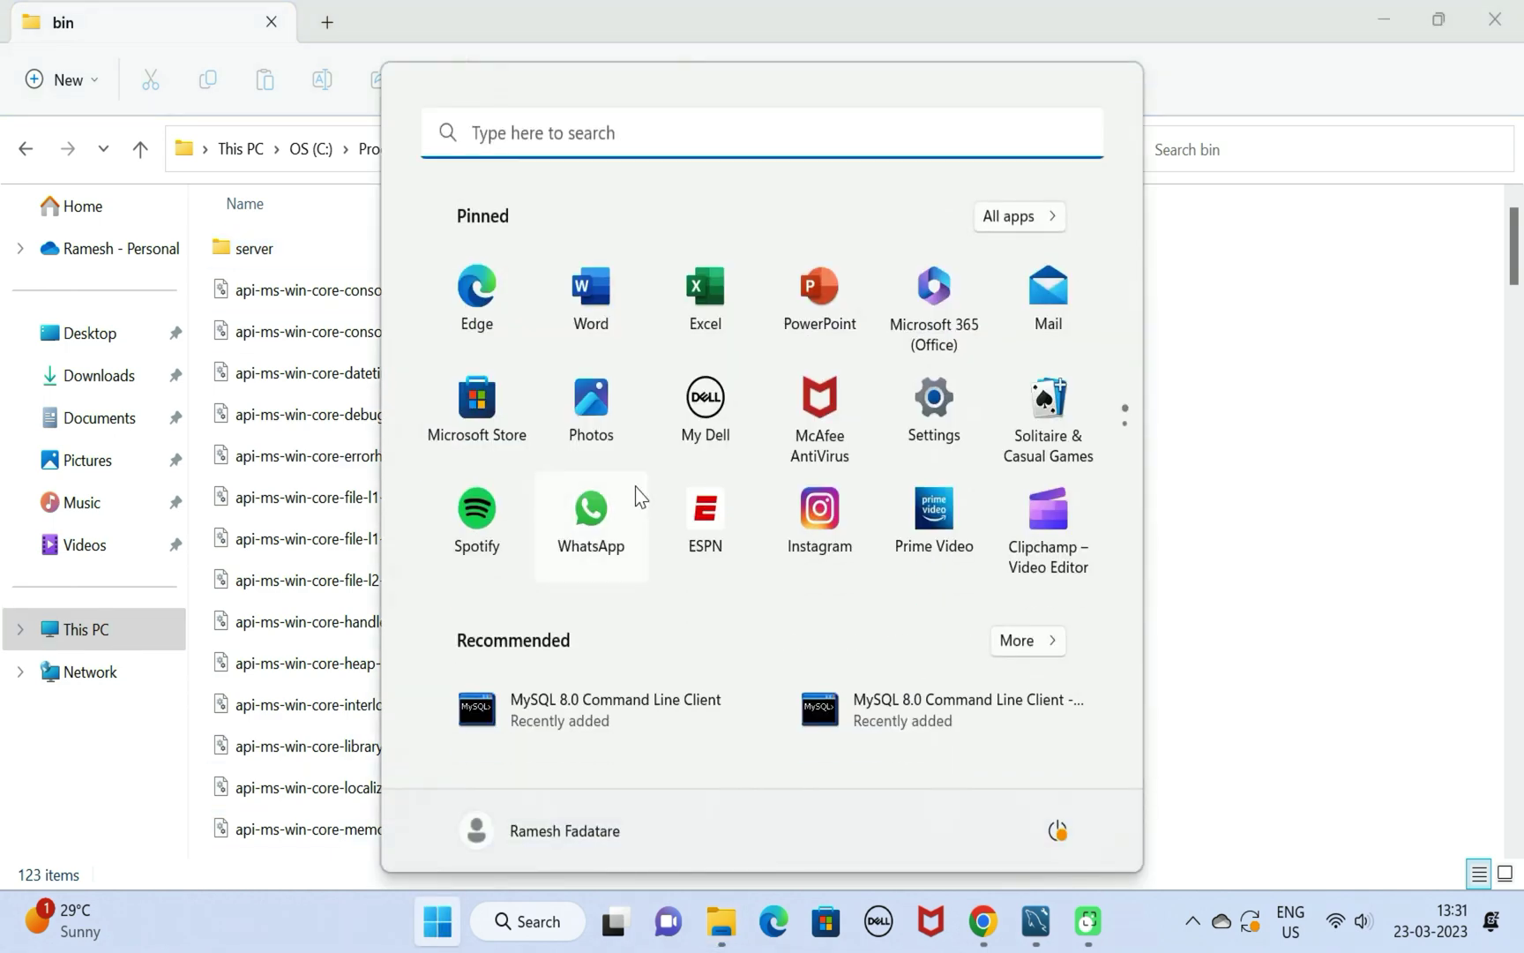
pyautogui.write('cmd')
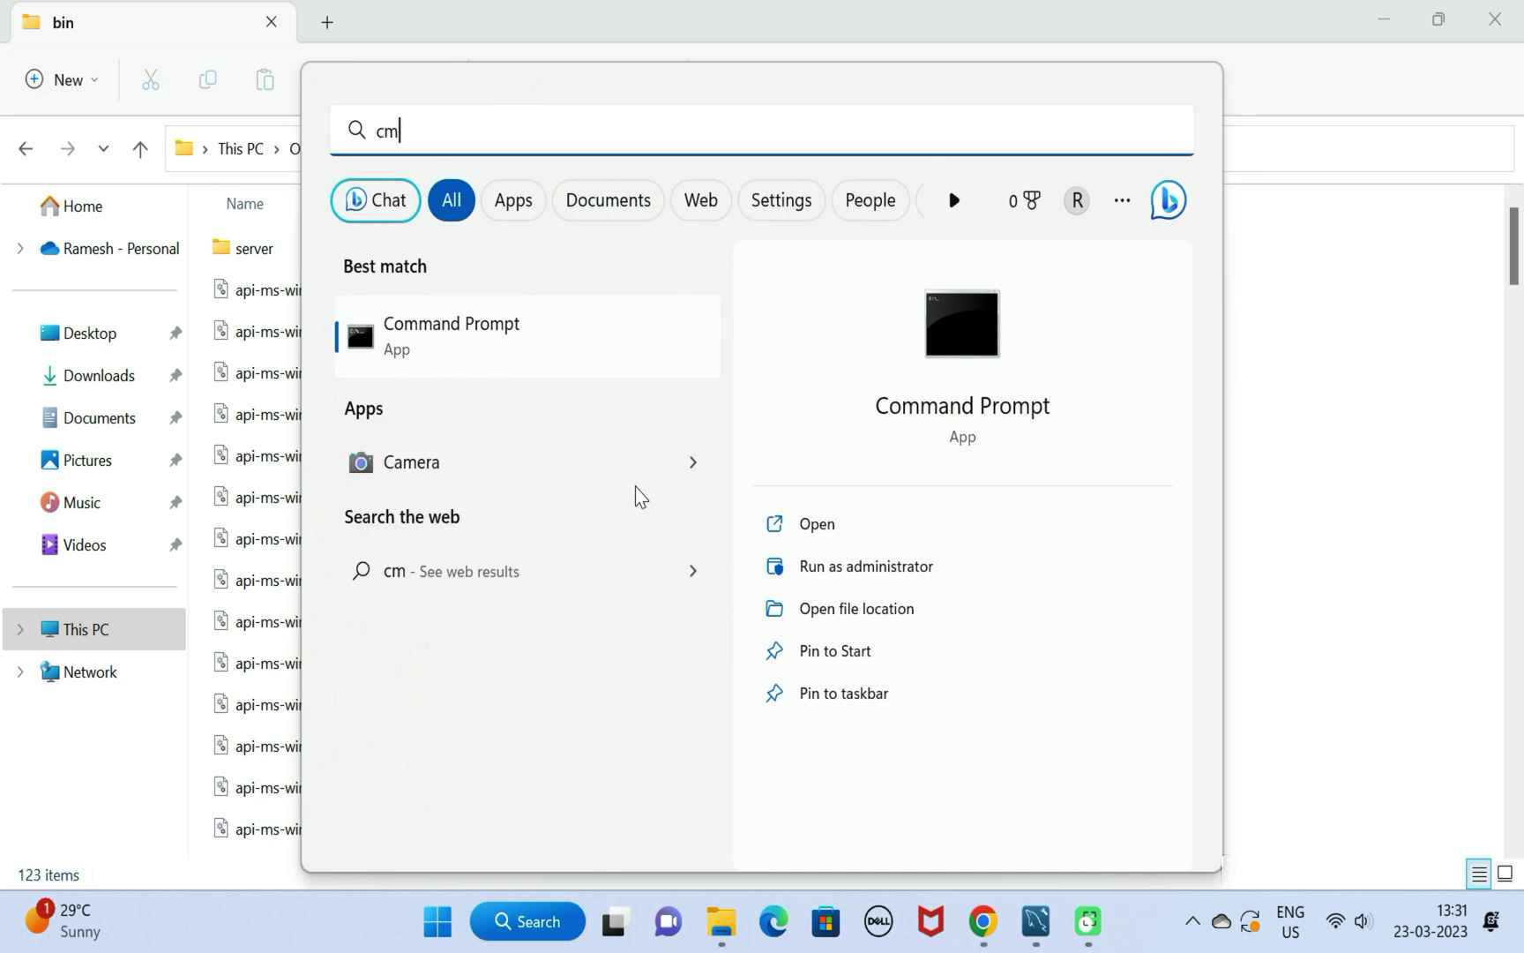
pyautogui.click(812, 529)
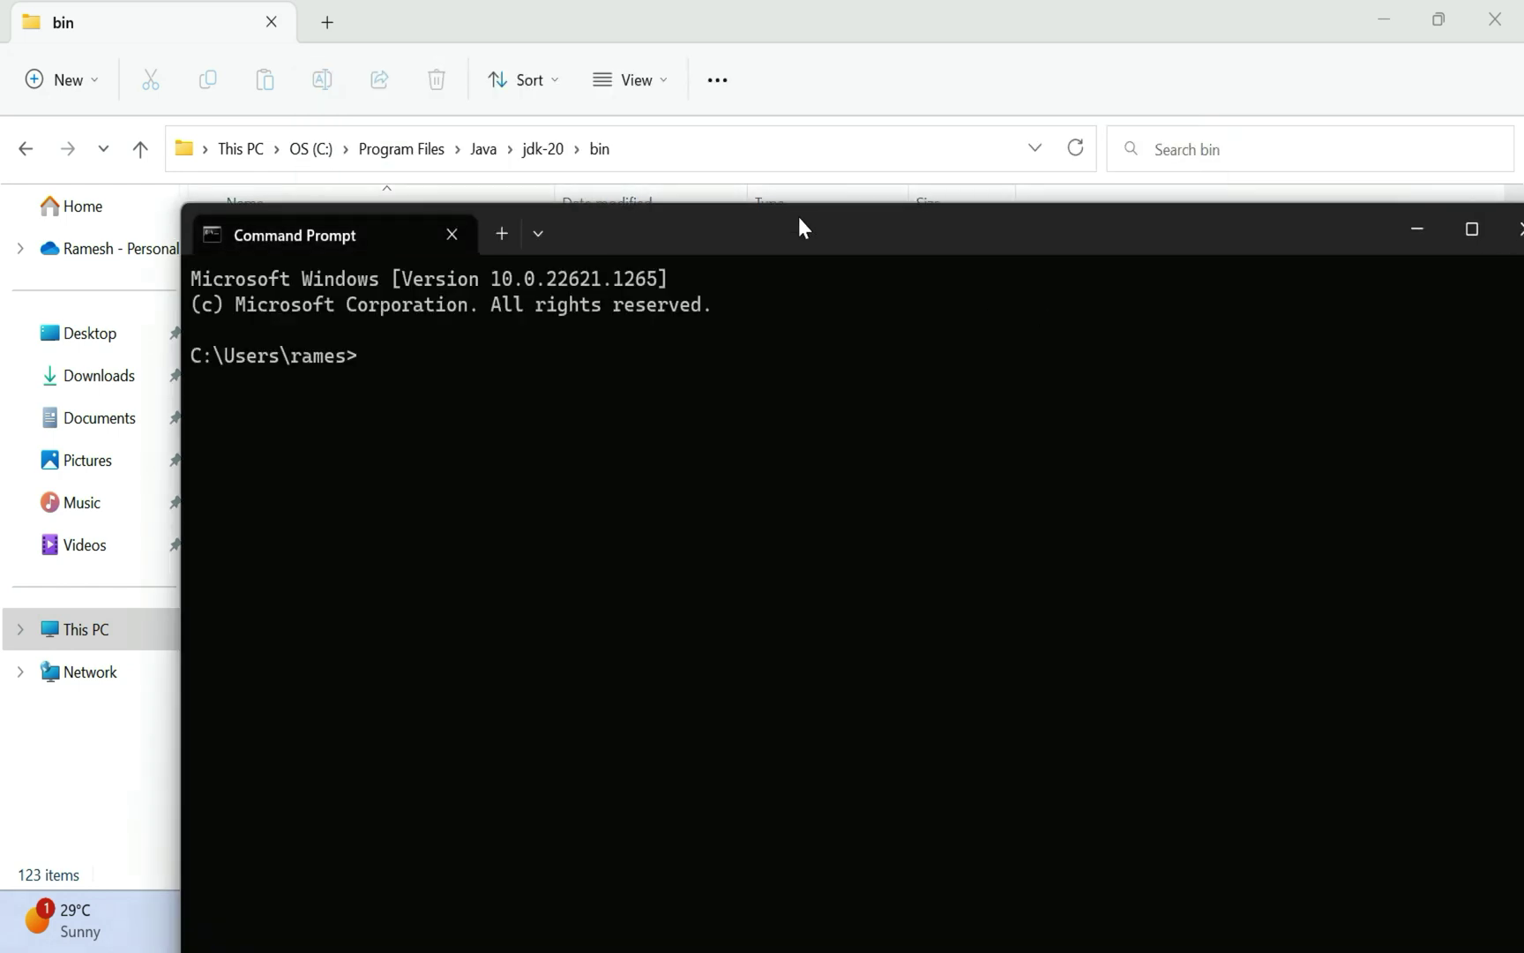
pyautogui.moveTo(798, 217); pyautogui.dragTo(725, 39)
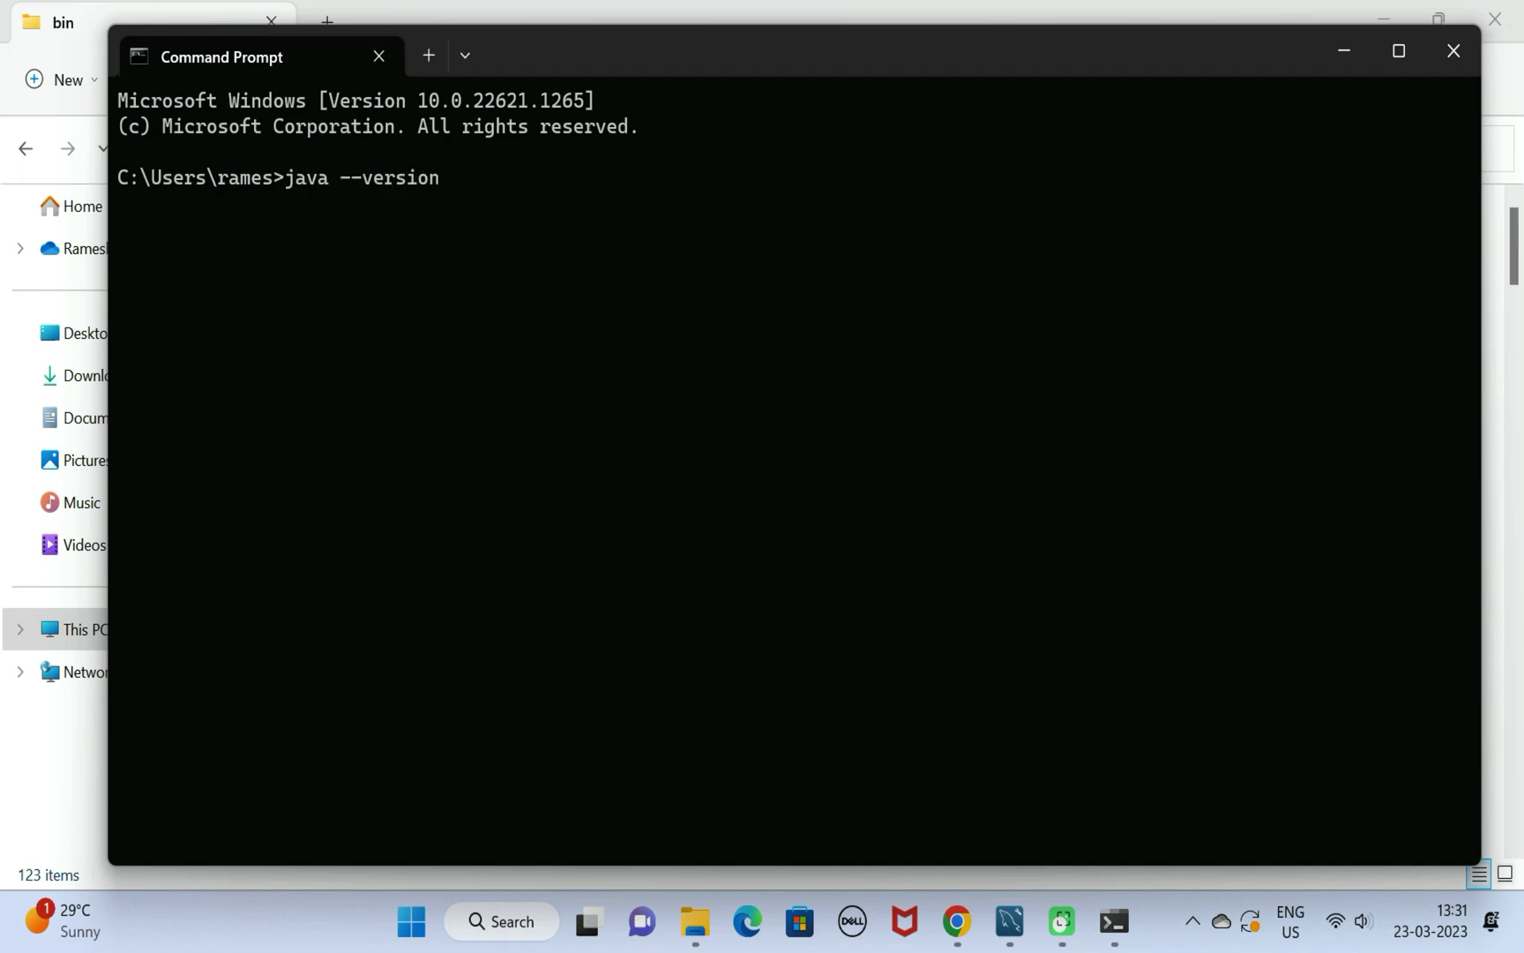
pyautogui.press('Return')
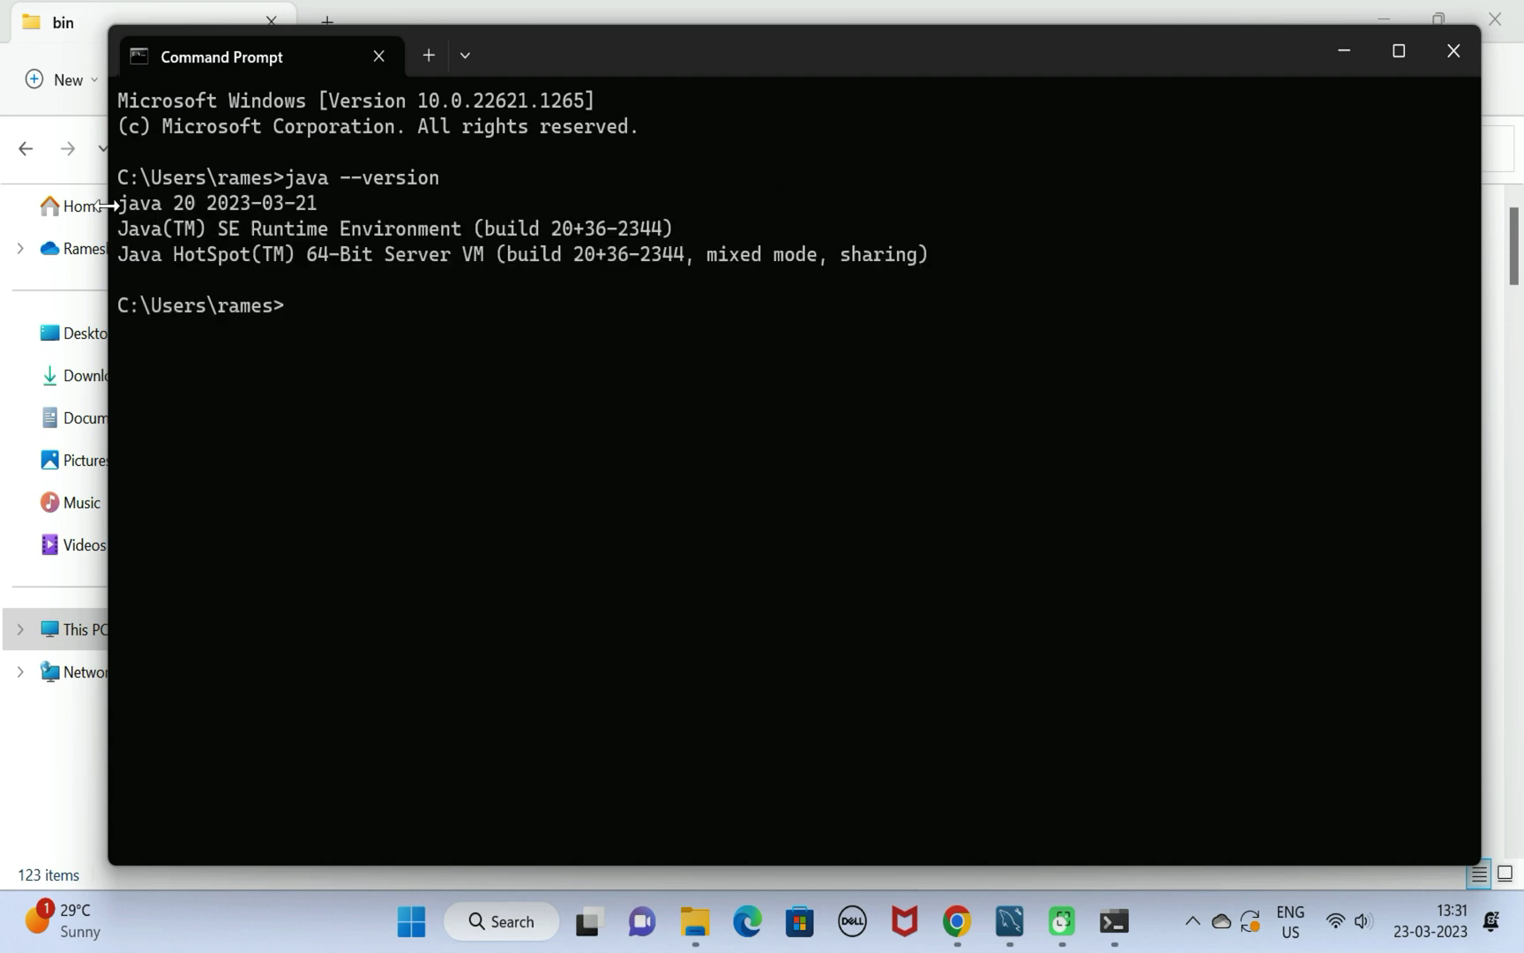
pyautogui.moveTo(116, 203); pyautogui.dragTo(309, 205)
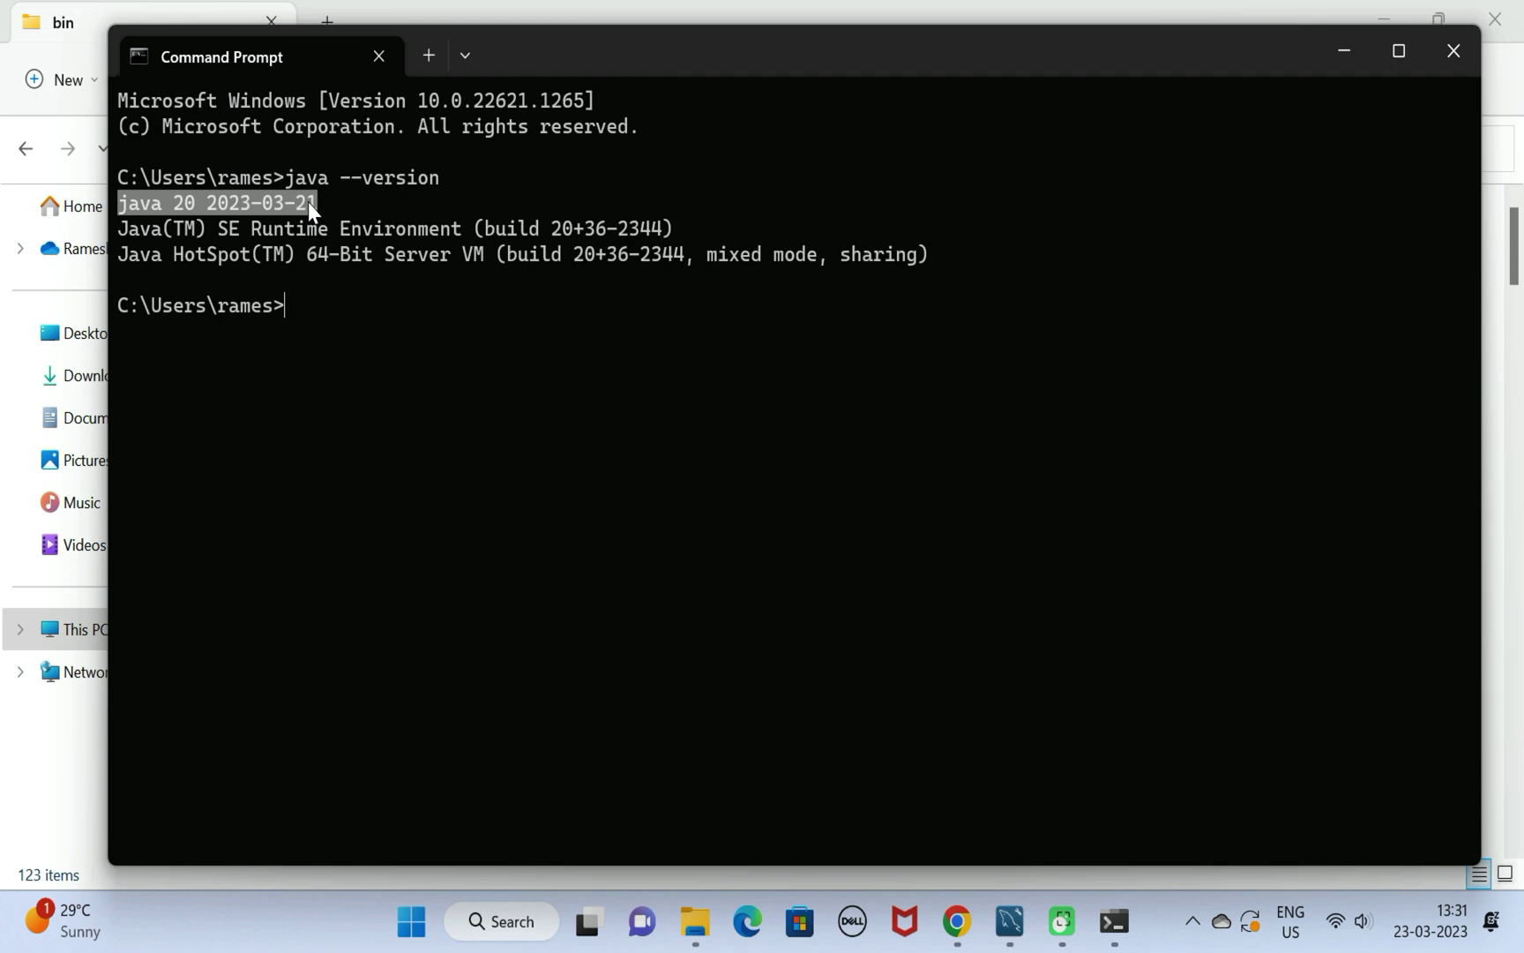
pyautogui.hotkey('ctrl', 'c')
# Run javac --version and confirm it reports javac 20
pyautogui.write('ja')
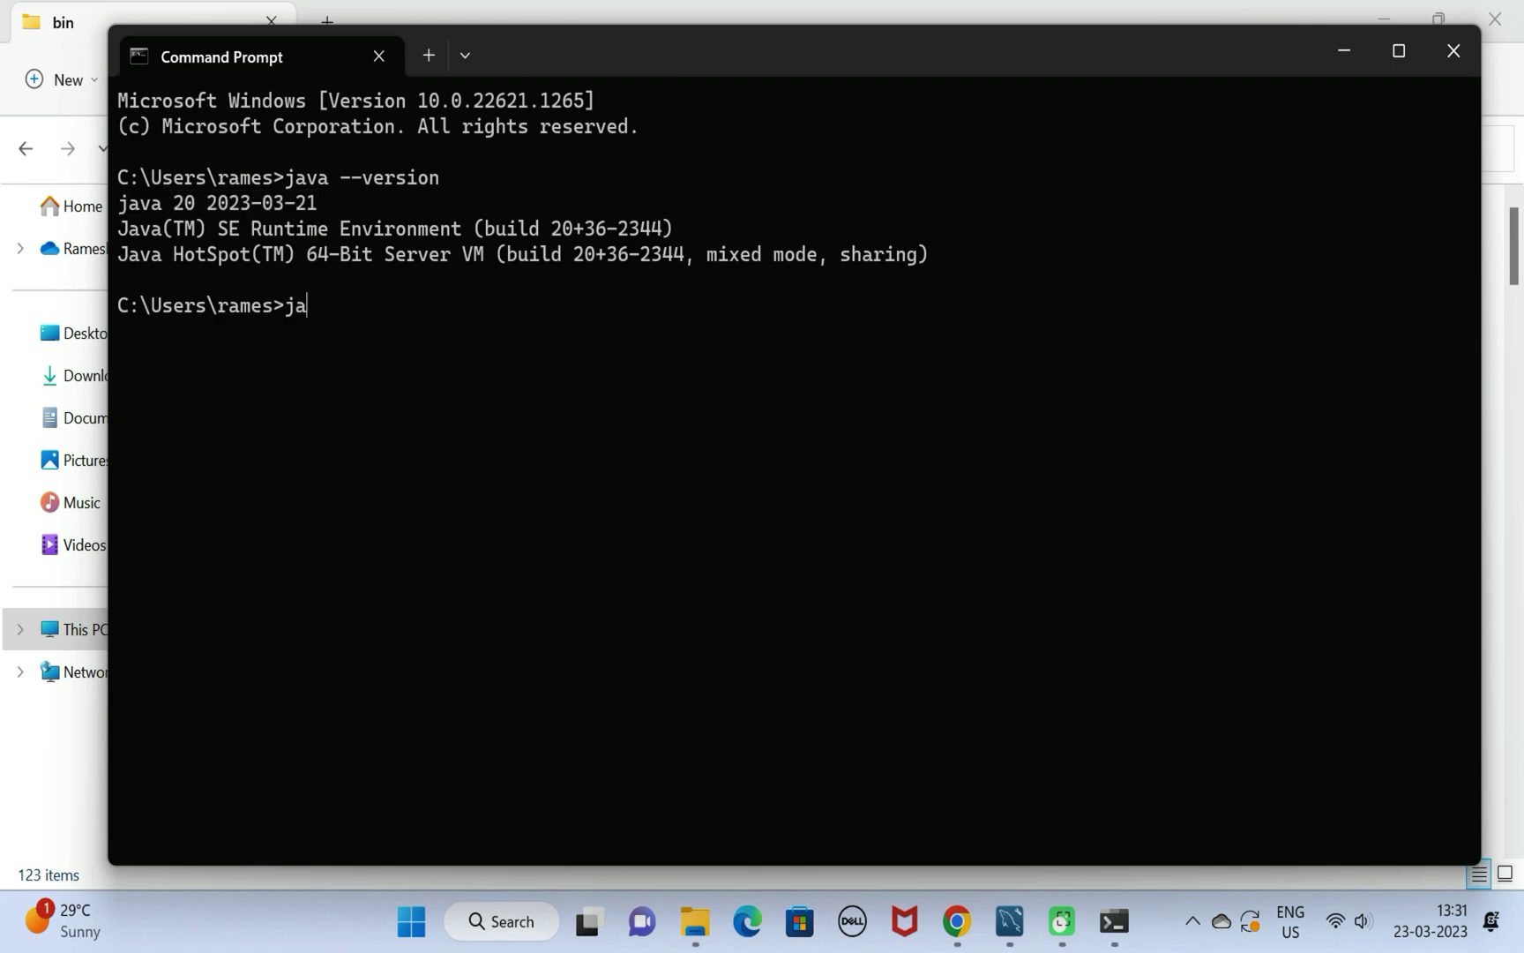
pyautogui.write('vac --version')
pyautogui.press('Return')
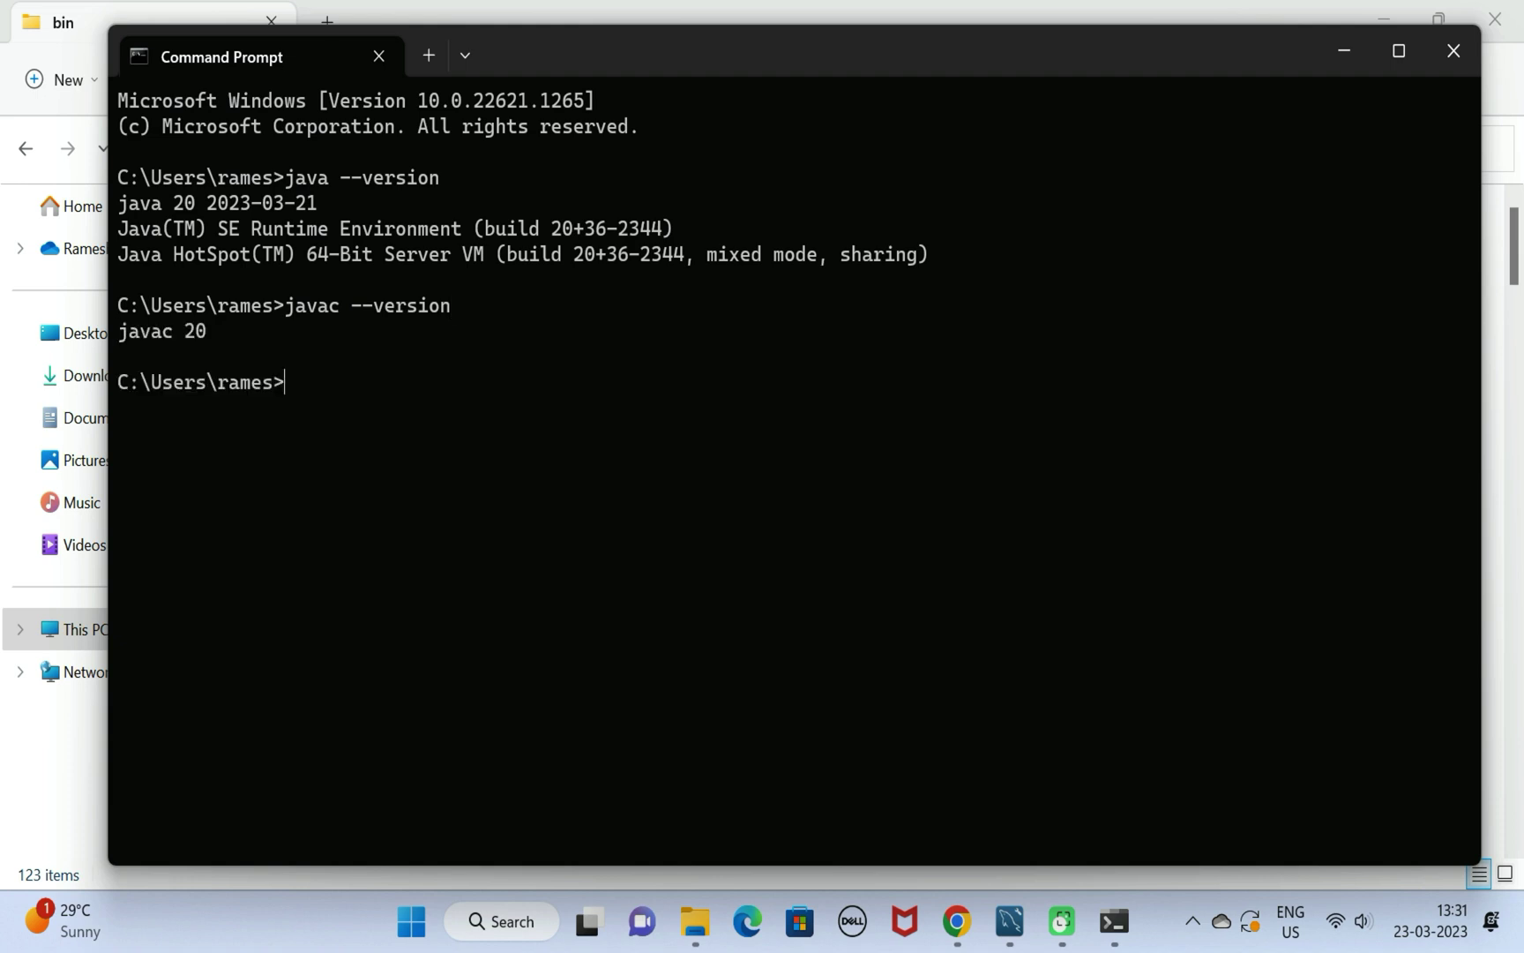
pyautogui.moveTo(206, 326); pyautogui.dragTo(116, 332)
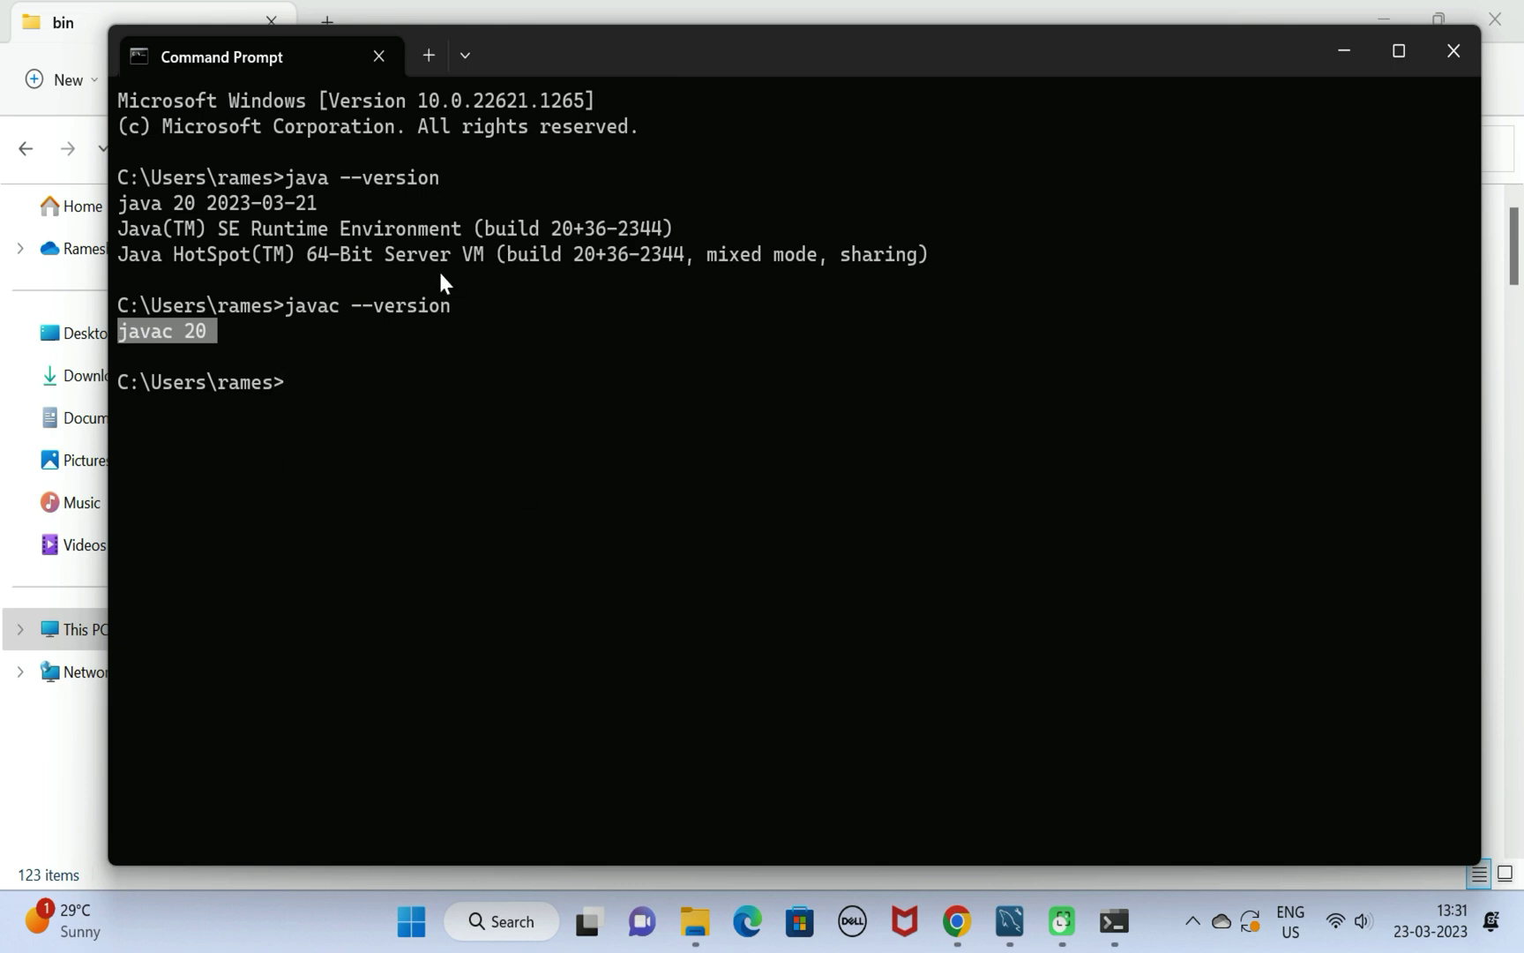
pyautogui.rightClick(477, 330)
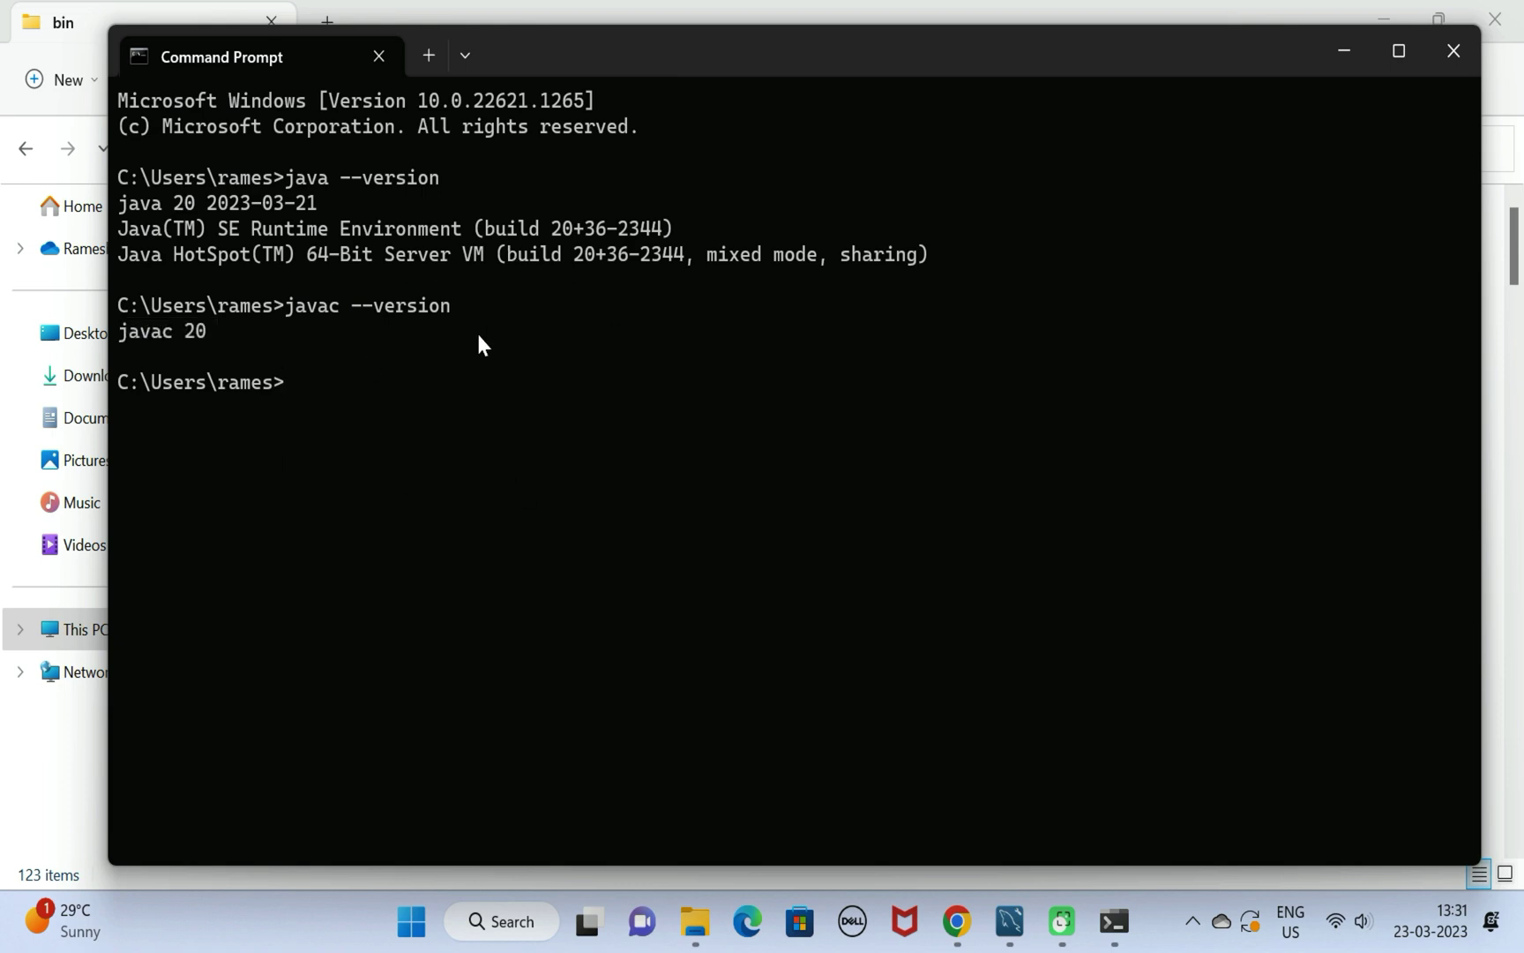